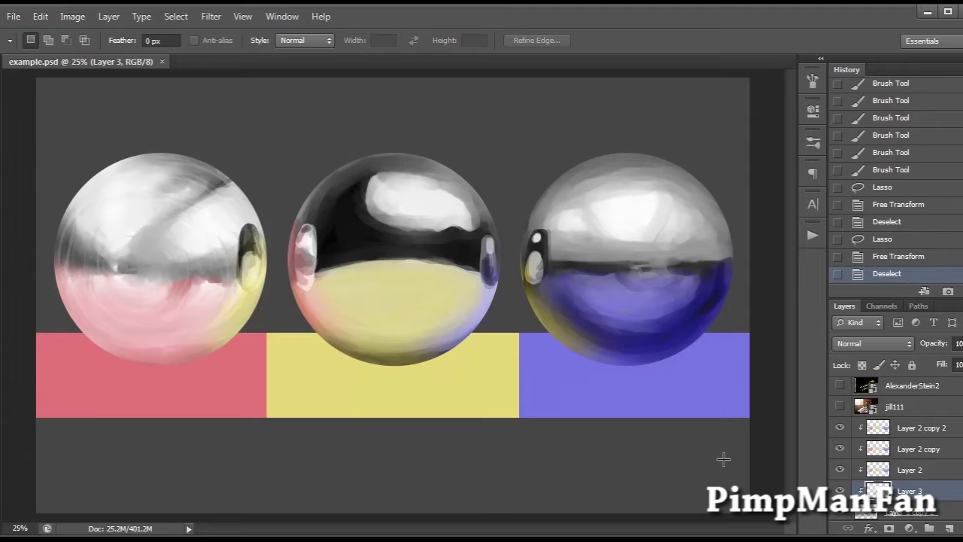
# Examine the brush's tip shape, Shape Dynamics and Transfer settings, toggling Transfer off and on to check its effect.
pyautogui.press('b')
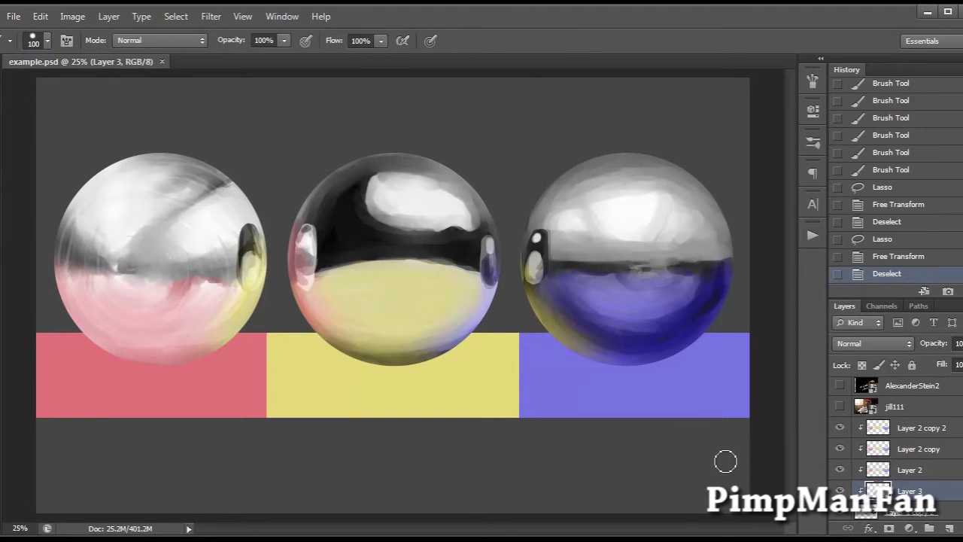
pyautogui.click(813, 82)
pyautogui.click(573, 112)
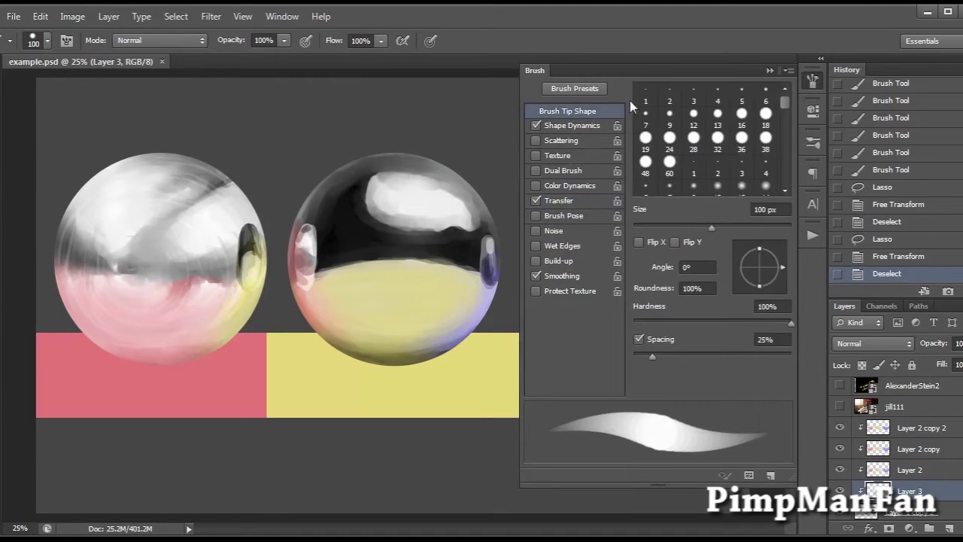
pyautogui.click(591, 127)
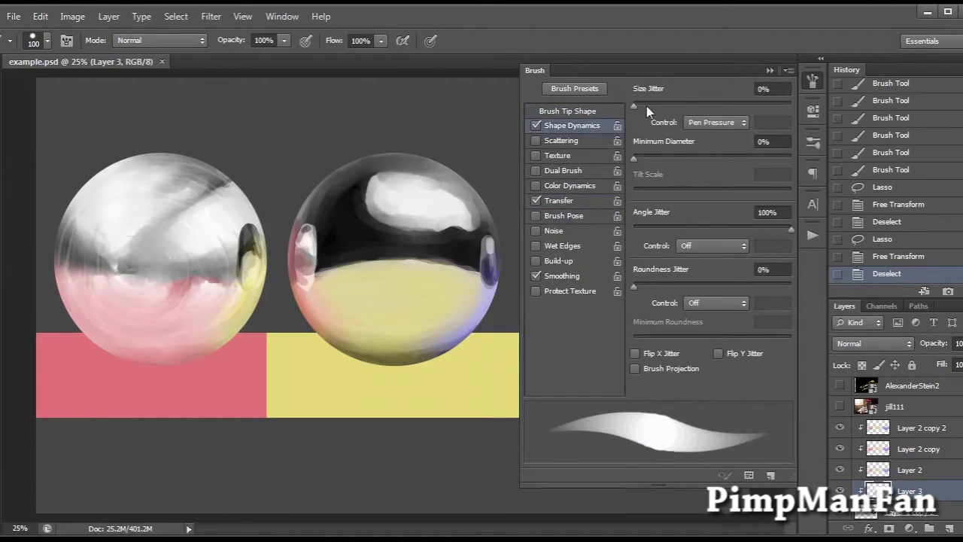
pyautogui.click(571, 201)
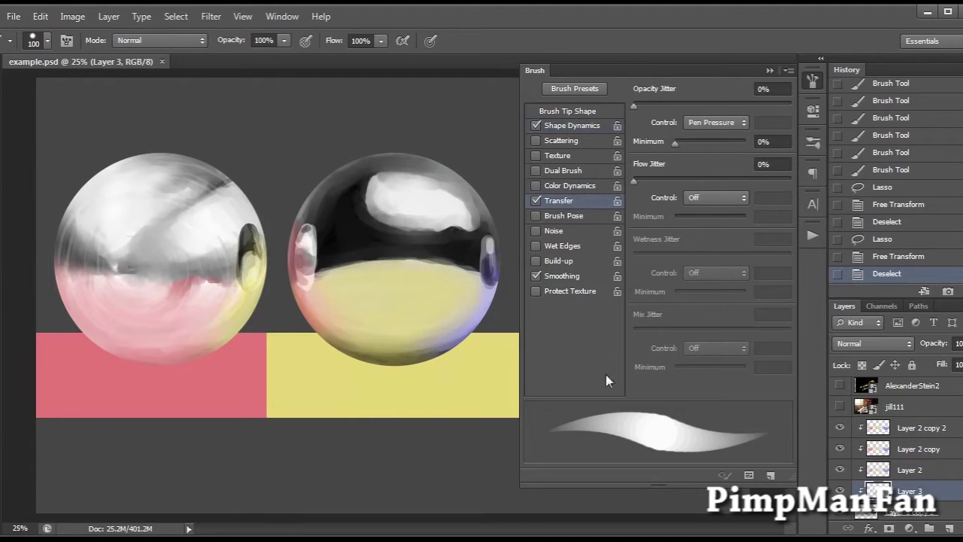
pyautogui.click(536, 199)
pyautogui.click(537, 199)
pyautogui.click(813, 82)
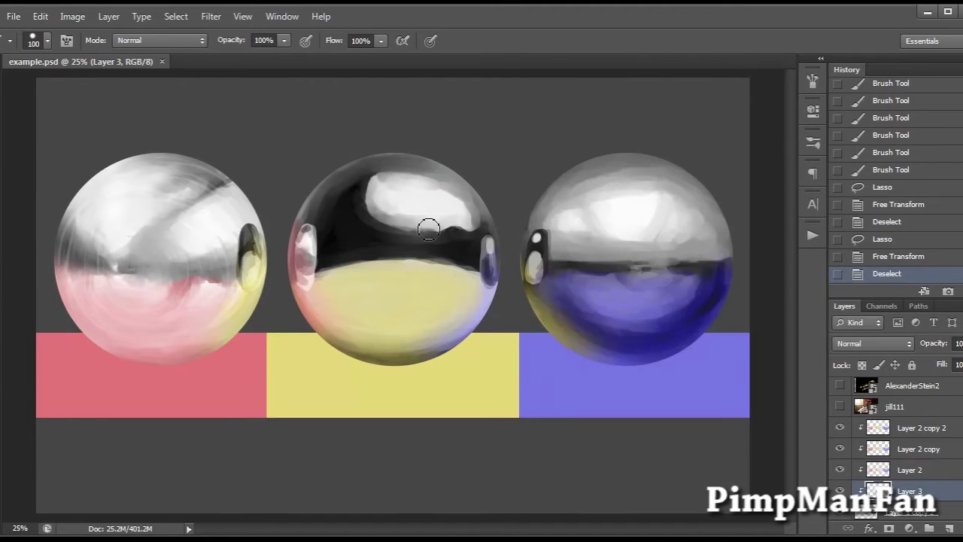
# Examine the Smudge tool's brush settings, including its Transfer options.
pyautogui.click(1, 334)
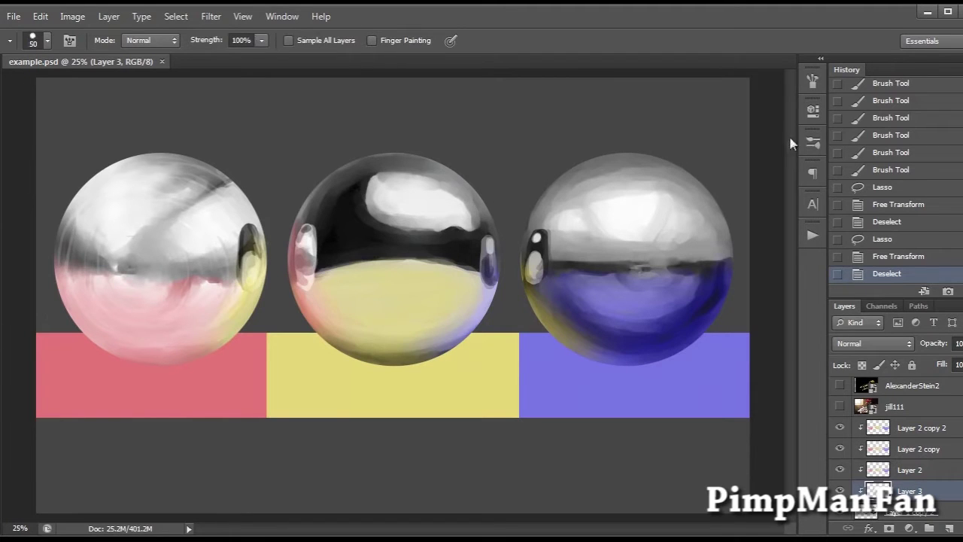
pyautogui.click(812, 81)
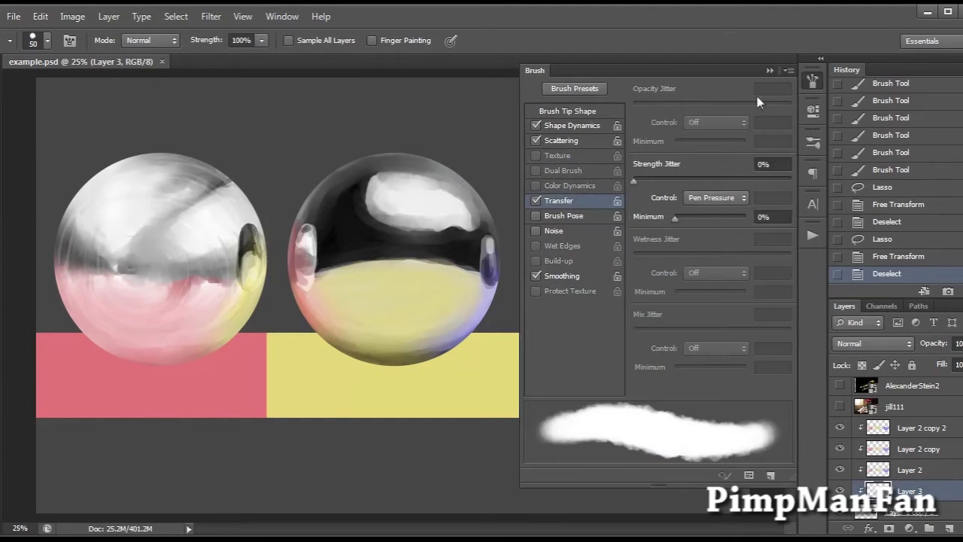
pyautogui.press('m')
pyautogui.click(178, 116)
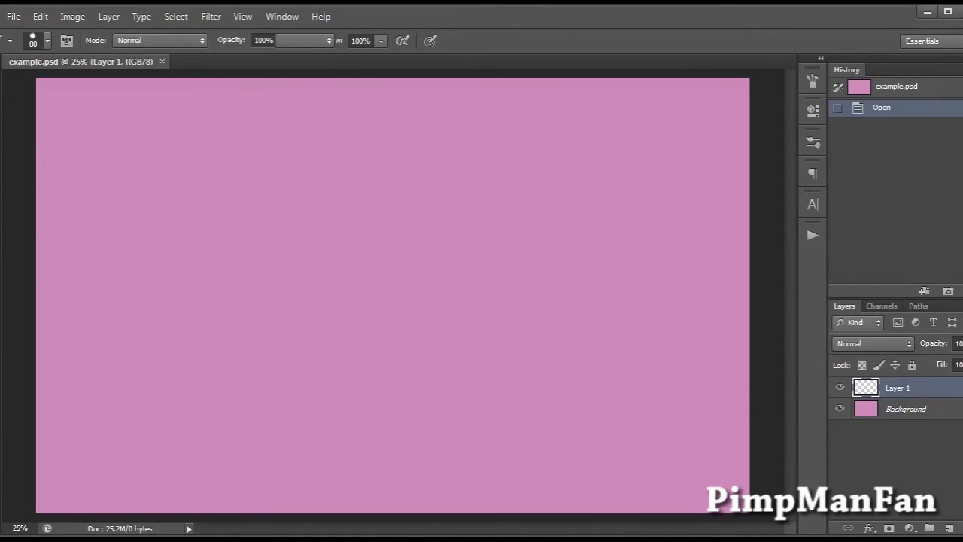
# Fill a large circular selection on Layer 1 with solid white, covering it with a gradient, and deselect.
pyautogui.press('m')
pyautogui.moveTo(451, 199); pyautogui.dragTo(693, 413)
pyautogui.press('b')
pyautogui.moveTo(493, 254)
pyautogui.mouseDown()
pyautogui.moveTo(580, 419)
pyautogui.moveTo(559, 376)
pyautogui.mouseUp()
pyautogui.press('g')
pyautogui.press('b')
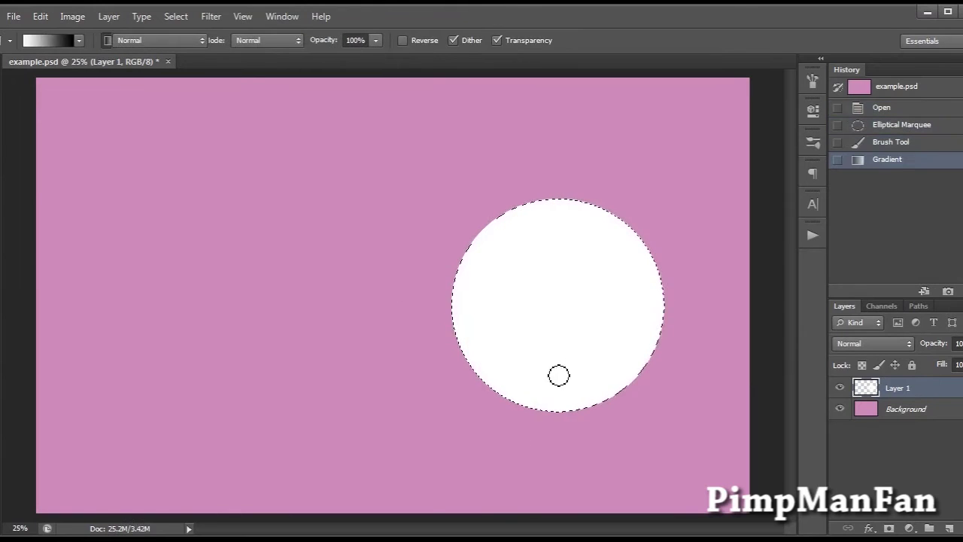
pyautogui.hotkey('ctrl', 'd')
# Lock Layer 1's transparent pixels and paint black and grey reflection bands on the white circle with a 100 px brush.
pyautogui.click(861, 365)
pyautogui.rightClick(552, 290)
pyautogui.write('100')
pyautogui.press('Return')
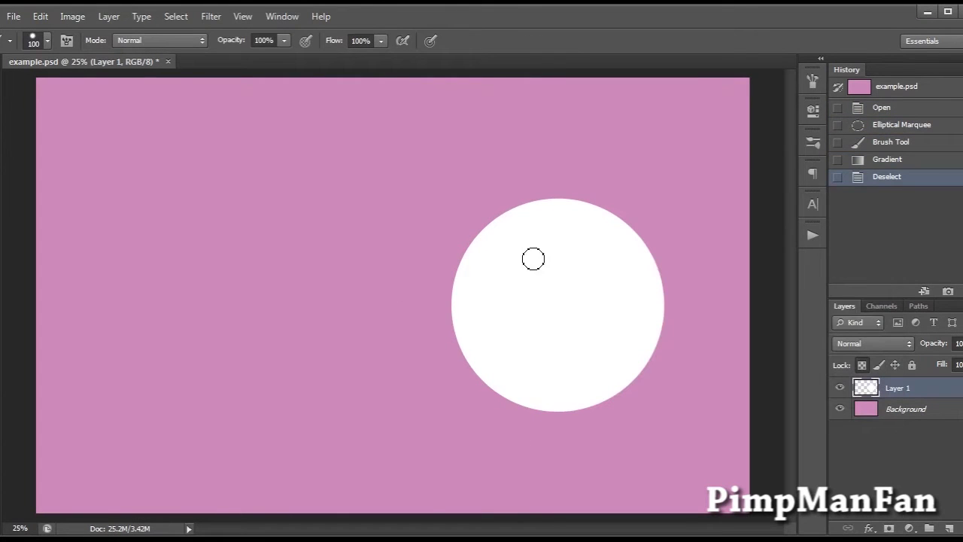
pyautogui.moveTo(577, 289)
pyautogui.mouseDown()
pyautogui.moveTo(539, 314)
pyautogui.moveTo(466, 305)
pyautogui.moveTo(565, 193)
pyautogui.moveTo(591, 220)
pyautogui.moveTo(637, 221)
pyautogui.moveTo(639, 309)
pyautogui.moveTo(650, 316)
pyautogui.moveTo(627, 312)
pyautogui.moveTo(572, 404)
pyautogui.moveTo(527, 410)
pyautogui.moveTo(529, 318)
pyautogui.moveTo(462, 300)
pyautogui.moveTo(542, 304)
pyautogui.moveTo(671, 273)
pyautogui.moveTo(645, 227)
pyautogui.moveTo(604, 217)
pyautogui.moveTo(620, 224)
pyautogui.moveTo(608, 241)
pyautogui.moveTo(531, 310)
pyautogui.mouseUp()
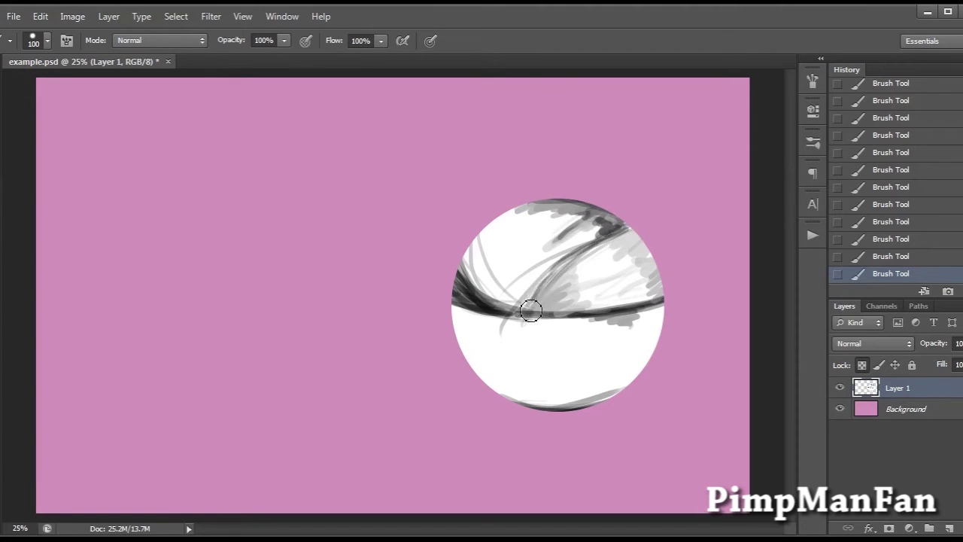
pyautogui.moveTo(600, 291)
pyautogui.mouseDown()
pyautogui.moveTo(450, 308)
pyautogui.moveTo(460, 365)
pyautogui.moveTo(446, 308)
pyautogui.moveTo(529, 397)
pyautogui.moveTo(592, 325)
pyautogui.moveTo(504, 332)
pyautogui.moveTo(642, 340)
pyautogui.moveTo(571, 395)
pyautogui.moveTo(594, 344)
pyautogui.moveTo(494, 206)
pyautogui.moveTo(479, 222)
pyautogui.moveTo(565, 251)
pyautogui.moveTo(589, 301)
pyautogui.moveTo(537, 340)
pyautogui.moveTo(608, 336)
pyautogui.moveTo(615, 359)
pyautogui.moveTo(486, 355)
pyautogui.moveTo(513, 310)
pyautogui.moveTo(458, 300)
pyautogui.mouseUp()
# Blend the painted strokes into soft curved reflections using the Smudge tool at size 50 px.
pyautogui.press('r')
pyautogui.rightClick(584, 296)
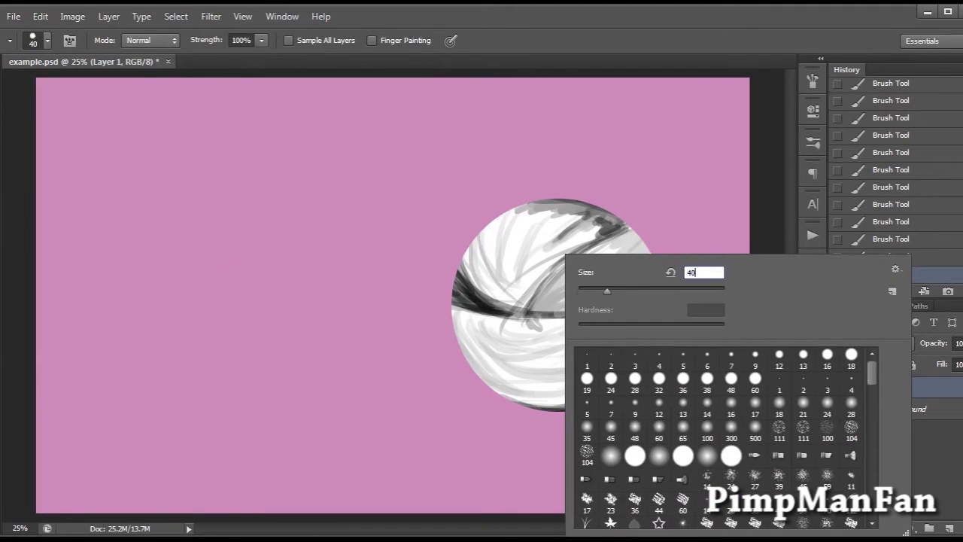
pyautogui.moveTo(615, 291); pyautogui.dragTo(614, 290)
pyautogui.click(539, 310)
pyautogui.moveTo(539, 309); pyautogui.dragTo(571, 267)
pyautogui.moveTo(571, 268)
pyautogui.mouseDown()
pyautogui.moveTo(638, 247)
pyautogui.moveTo(632, 269)
pyautogui.mouseUp()
pyautogui.moveTo(632, 269)
pyautogui.mouseDown()
pyautogui.moveTo(672, 265)
pyautogui.moveTo(634, 298)
pyautogui.mouseUp()
pyautogui.moveTo(635, 299)
pyautogui.mouseDown()
pyautogui.moveTo(597, 315)
pyautogui.moveTo(569, 286)
pyautogui.moveTo(611, 253)
pyautogui.moveTo(557, 325)
pyautogui.moveTo(619, 323)
pyautogui.moveTo(583, 237)
pyautogui.moveTo(594, 224)
pyautogui.moveTo(519, 275)
pyautogui.moveTo(550, 261)
pyautogui.moveTo(595, 215)
pyautogui.moveTo(503, 260)
pyautogui.moveTo(593, 251)
pyautogui.mouseUp()
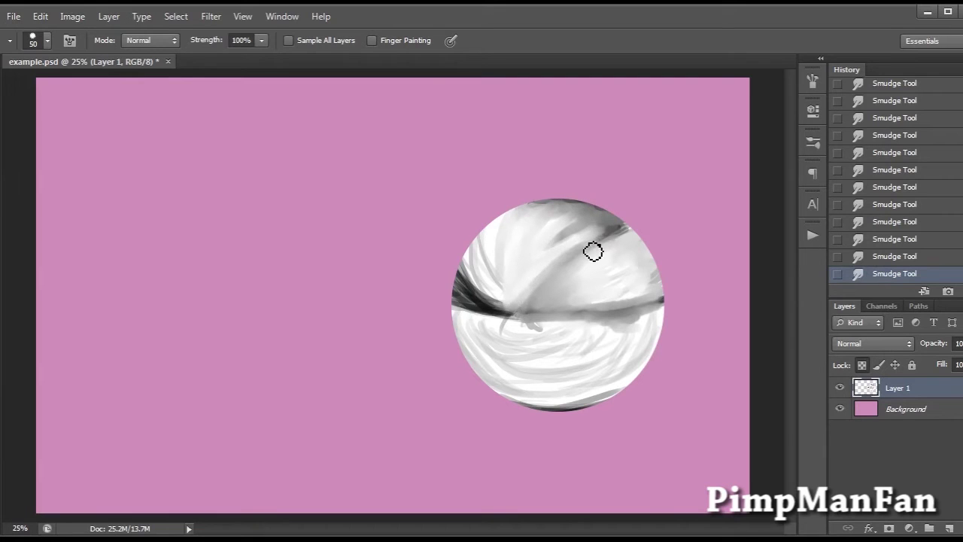
pyautogui.moveTo(486, 257)
pyautogui.mouseDown()
pyautogui.moveTo(511, 312)
pyautogui.moveTo(497, 297)
pyautogui.moveTo(498, 316)
pyautogui.moveTo(469, 258)
pyautogui.moveTo(462, 304)
pyautogui.moveTo(553, 335)
pyautogui.moveTo(484, 344)
pyautogui.moveTo(624, 346)
pyautogui.moveTo(479, 333)
pyautogui.moveTo(474, 345)
pyautogui.moveTo(589, 379)
pyautogui.moveTo(595, 333)
pyautogui.moveTo(544, 389)
pyautogui.moveTo(553, 407)
pyautogui.moveTo(501, 393)
pyautogui.moveTo(632, 378)
pyautogui.moveTo(617, 404)
pyautogui.moveTo(666, 328)
pyautogui.moveTo(585, 227)
pyautogui.moveTo(559, 221)
pyautogui.moveTo(602, 217)
pyautogui.moveTo(482, 298)
pyautogui.moveTo(460, 280)
pyautogui.moveTo(511, 250)
pyautogui.mouseUp()
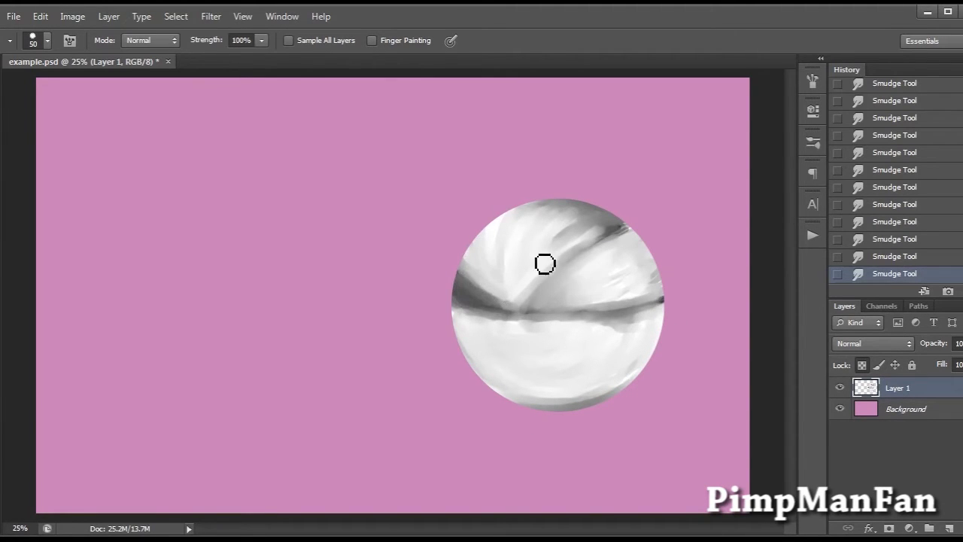
# Paint sharper dark horizon details, curved grey strokes and a small white highlight over the blended sphere with the 100 px brush.
pyautogui.press('b')
pyautogui.moveTo(529, 306)
pyautogui.mouseDown()
pyautogui.moveTo(597, 325)
pyautogui.moveTo(564, 355)
pyautogui.moveTo(587, 335)
pyautogui.moveTo(569, 334)
pyautogui.moveTo(636, 323)
pyautogui.moveTo(579, 317)
pyautogui.moveTo(614, 341)
pyautogui.mouseUp()
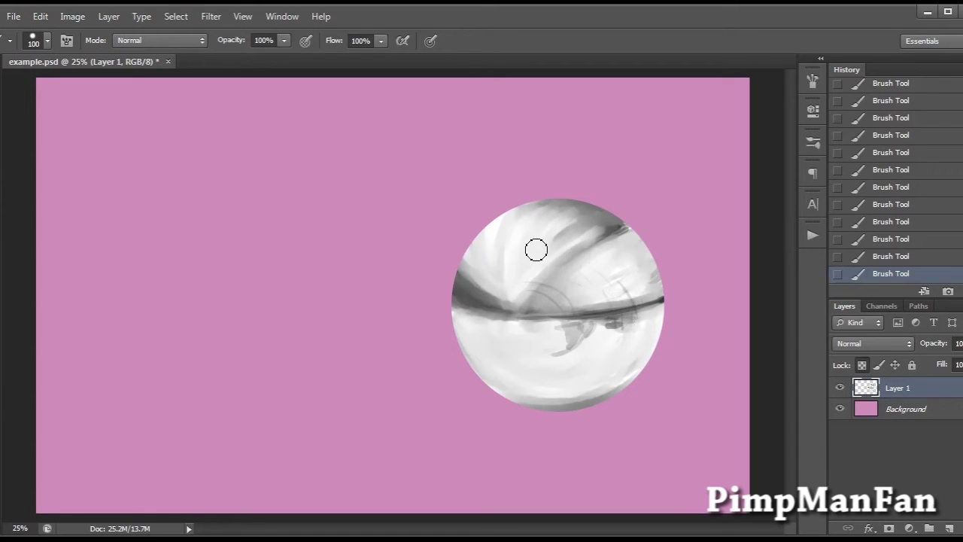
pyautogui.moveTo(536, 250)
pyautogui.mouseDown()
pyautogui.moveTo(591, 217)
pyautogui.moveTo(565, 195)
pyautogui.moveTo(588, 210)
pyautogui.moveTo(519, 228)
pyautogui.moveTo(561, 237)
pyautogui.moveTo(584, 226)
pyautogui.moveTo(459, 293)
pyautogui.moveTo(466, 288)
pyautogui.moveTo(482, 312)
pyautogui.moveTo(470, 277)
pyautogui.moveTo(485, 306)
pyautogui.moveTo(526, 287)
pyautogui.mouseUp()
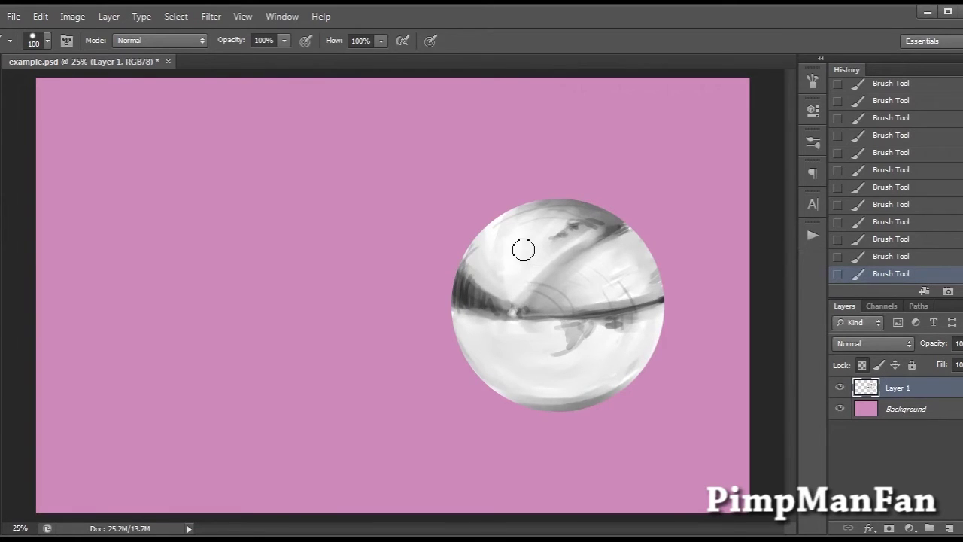
pyautogui.moveTo(484, 278)
pyautogui.mouseDown()
pyautogui.moveTo(489, 228)
pyautogui.moveTo(517, 248)
pyautogui.mouseUp()
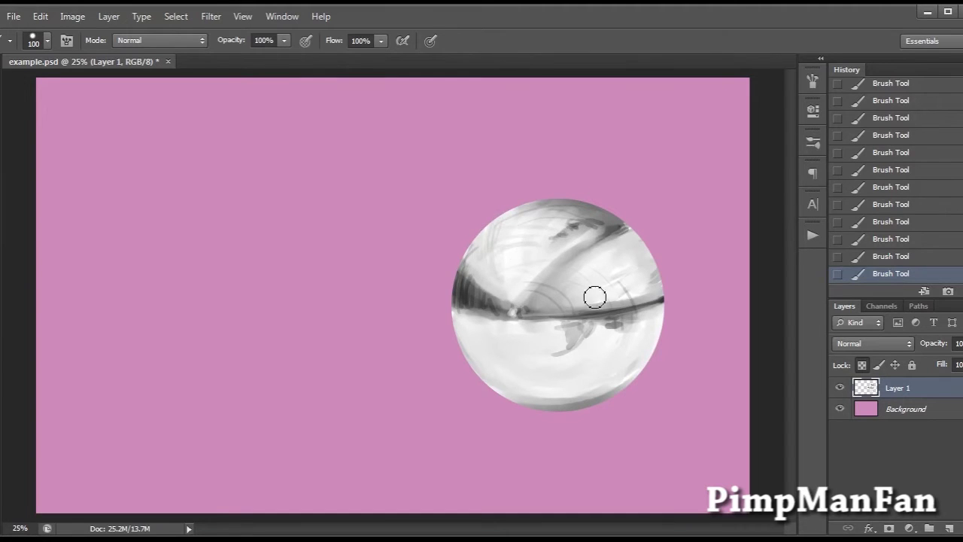
pyautogui.moveTo(547, 385); pyautogui.dragTo(474, 331)
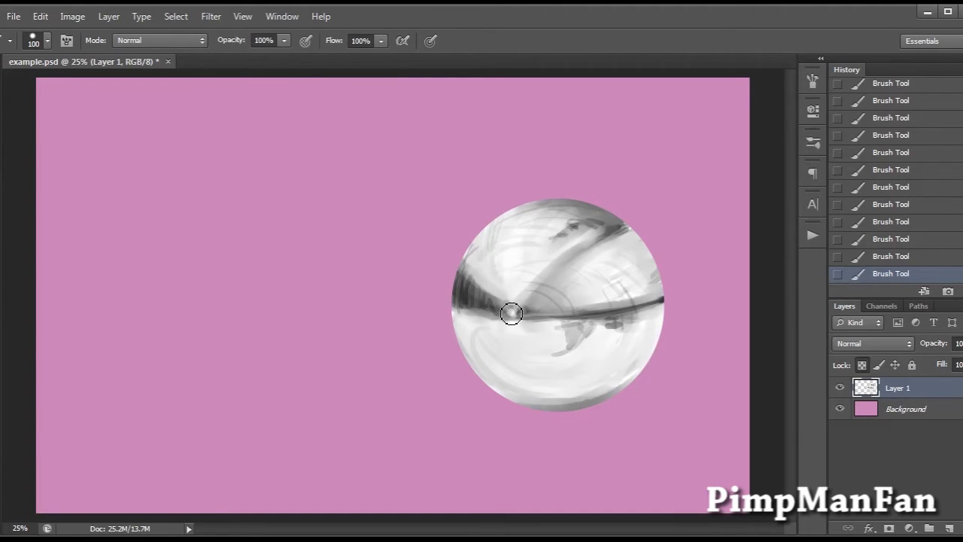
pyautogui.moveTo(580, 278)
pyautogui.mouseDown()
pyautogui.moveTo(607, 264)
pyautogui.moveTo(600, 296)
pyautogui.mouseUp()
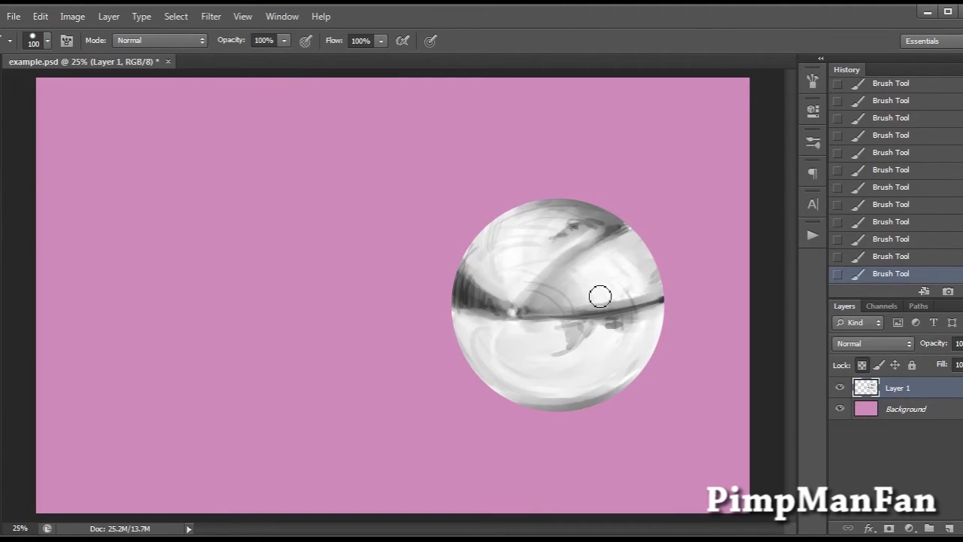
pyautogui.moveTo(649, 361)
pyautogui.mouseDown()
pyautogui.moveTo(662, 316)
pyautogui.moveTo(630, 366)
pyautogui.moveTo(572, 387)
pyautogui.mouseUp()
pyautogui.moveTo(612, 224)
pyautogui.mouseDown()
pyautogui.moveTo(570, 263)
pyautogui.moveTo(624, 223)
pyautogui.mouseUp()
pyautogui.moveTo(466, 296); pyautogui.dragTo(520, 314)
pyautogui.moveTo(608, 313); pyautogui.dragTo(613, 290)
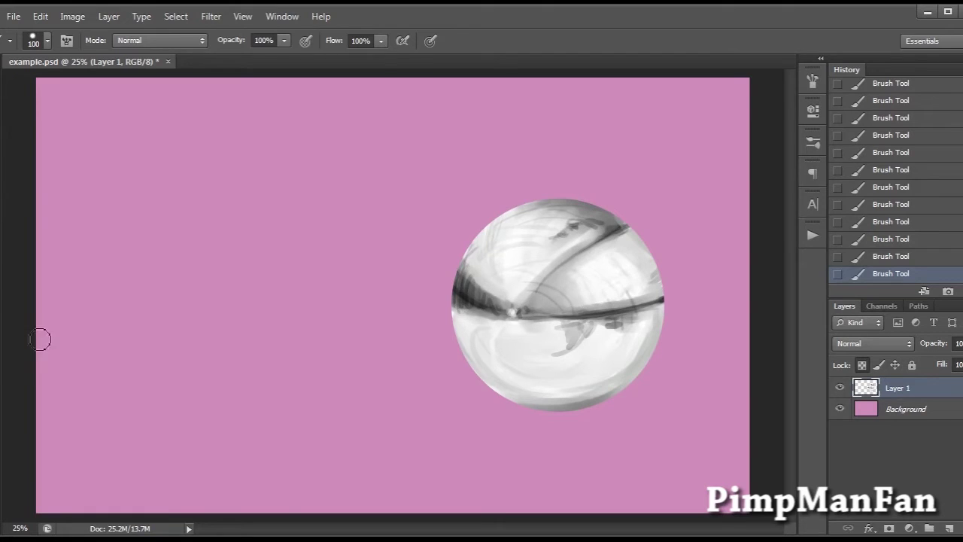
# Smudge the new strokes in the upper reflections and along the horizon band to soften them.
pyautogui.press('r')
pyautogui.moveTo(624, 248)
pyautogui.mouseDown()
pyautogui.moveTo(559, 273)
pyautogui.moveTo(622, 228)
pyautogui.moveTo(617, 215)
pyautogui.moveTo(505, 248)
pyautogui.moveTo(531, 271)
pyautogui.moveTo(552, 273)
pyautogui.moveTo(607, 234)
pyautogui.moveTo(489, 244)
pyautogui.moveTo(477, 282)
pyautogui.moveTo(523, 301)
pyautogui.moveTo(587, 286)
pyautogui.moveTo(609, 299)
pyautogui.moveTo(639, 256)
pyautogui.moveTo(654, 328)
pyautogui.moveTo(606, 385)
pyautogui.mouseUp()
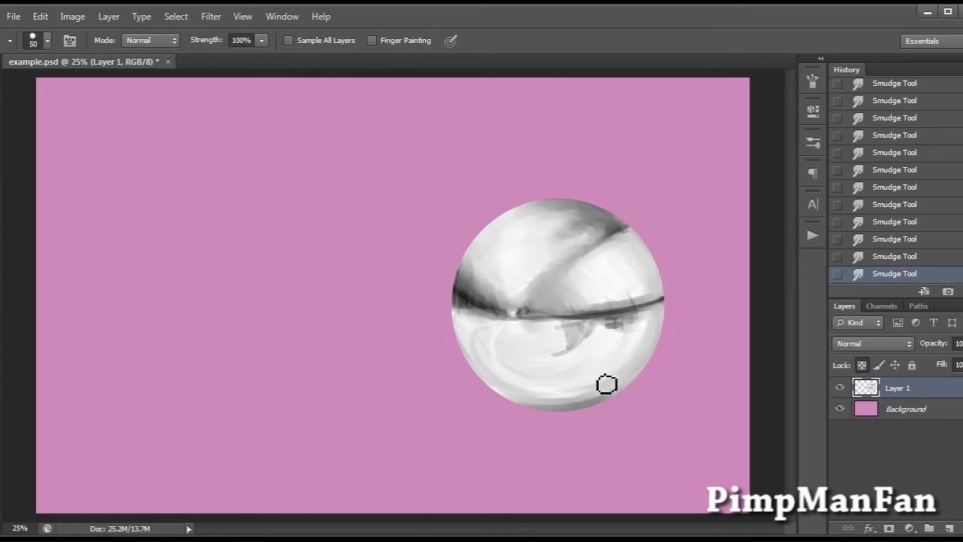
pyautogui.moveTo(581, 345)
pyautogui.mouseDown()
pyautogui.moveTo(508, 335)
pyautogui.moveTo(634, 315)
pyautogui.moveTo(544, 325)
pyautogui.moveTo(579, 329)
pyautogui.moveTo(586, 343)
pyautogui.moveTo(583, 324)
pyautogui.moveTo(576, 368)
pyautogui.moveTo(606, 334)
pyautogui.moveTo(601, 290)
pyautogui.moveTo(624, 306)
pyautogui.moveTo(605, 321)
pyautogui.moveTo(624, 329)
pyautogui.moveTo(653, 310)
pyautogui.moveTo(634, 323)
pyautogui.moveTo(611, 296)
pyautogui.moveTo(641, 324)
pyautogui.moveTo(665, 314)
pyautogui.moveTo(646, 316)
pyautogui.moveTo(637, 332)
pyautogui.moveTo(626, 313)
pyautogui.moveTo(656, 298)
pyautogui.moveTo(670, 304)
pyautogui.moveTo(531, 319)
pyautogui.moveTo(538, 315)
pyautogui.moveTo(458, 290)
pyautogui.moveTo(545, 206)
pyautogui.moveTo(476, 241)
pyautogui.moveTo(459, 315)
pyautogui.moveTo(465, 321)
pyautogui.moveTo(469, 296)
pyautogui.moveTo(467, 339)
pyautogui.moveTo(481, 315)
pyautogui.moveTo(506, 316)
pyautogui.moveTo(496, 299)
pyautogui.moveTo(555, 329)
pyautogui.moveTo(539, 324)
pyautogui.moveTo(543, 352)
pyautogui.moveTo(596, 327)
pyautogui.moveTo(491, 306)
pyautogui.moveTo(479, 332)
pyautogui.moveTo(640, 324)
pyautogui.mouseUp()
# Brush fine curved strokes around the sphere across the horizon band and upper dark areas for a brushed-metal look.
pyautogui.press('b')
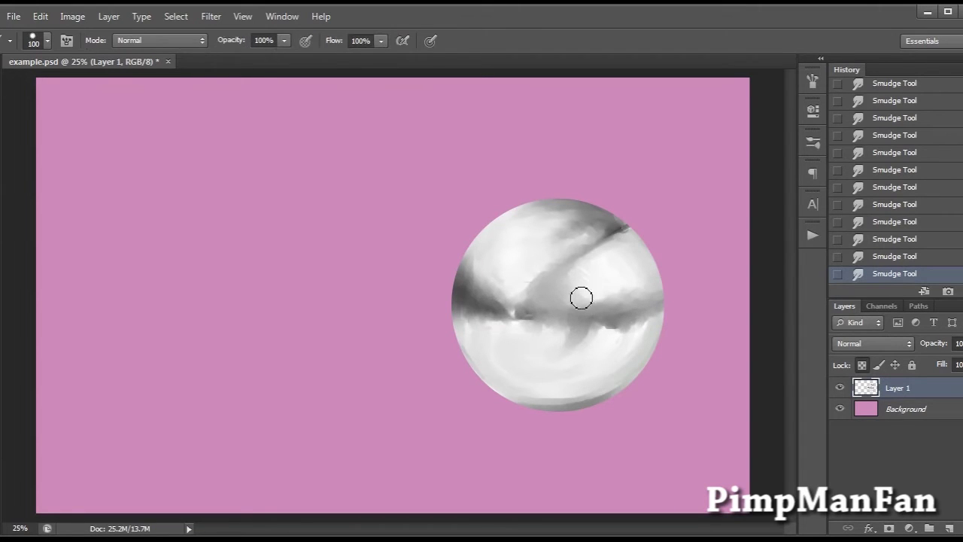
pyautogui.moveTo(580, 298); pyautogui.dragTo(580, 283)
pyautogui.moveTo(579, 283); pyautogui.dragTo(591, 299)
pyautogui.moveTo(590, 299); pyautogui.dragTo(596, 320)
pyautogui.moveTo(596, 320)
pyautogui.mouseDown()
pyautogui.moveTo(599, 338)
pyautogui.moveTo(617, 305)
pyautogui.mouseUp()
pyautogui.moveTo(617, 305); pyautogui.dragTo(621, 273)
pyautogui.moveTo(621, 273)
pyautogui.mouseDown()
pyautogui.moveTo(564, 278)
pyautogui.moveTo(578, 330)
pyautogui.mouseUp()
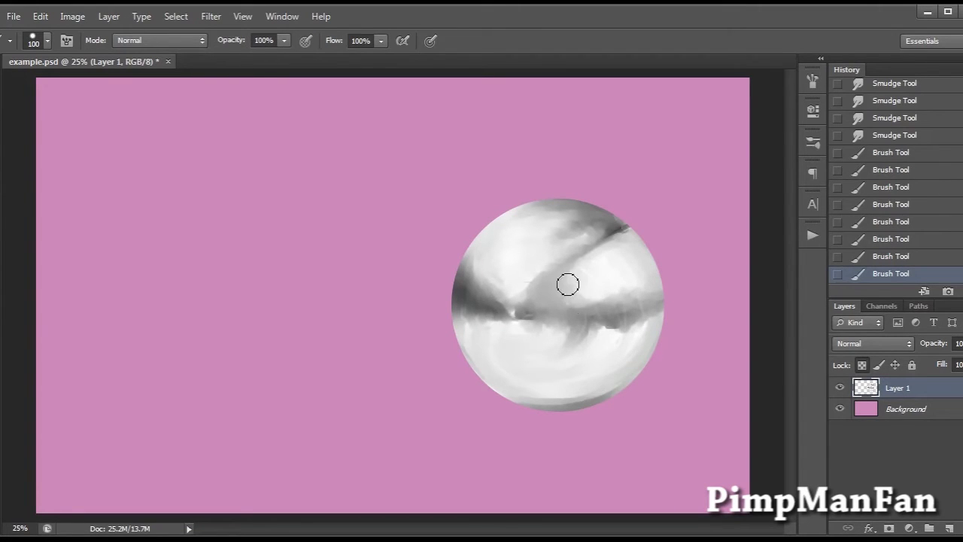
pyautogui.moveTo(568, 284); pyautogui.dragTo(590, 325)
pyautogui.moveTo(591, 325); pyautogui.dragTo(598, 340)
pyautogui.moveTo(617, 301); pyautogui.dragTo(630, 284)
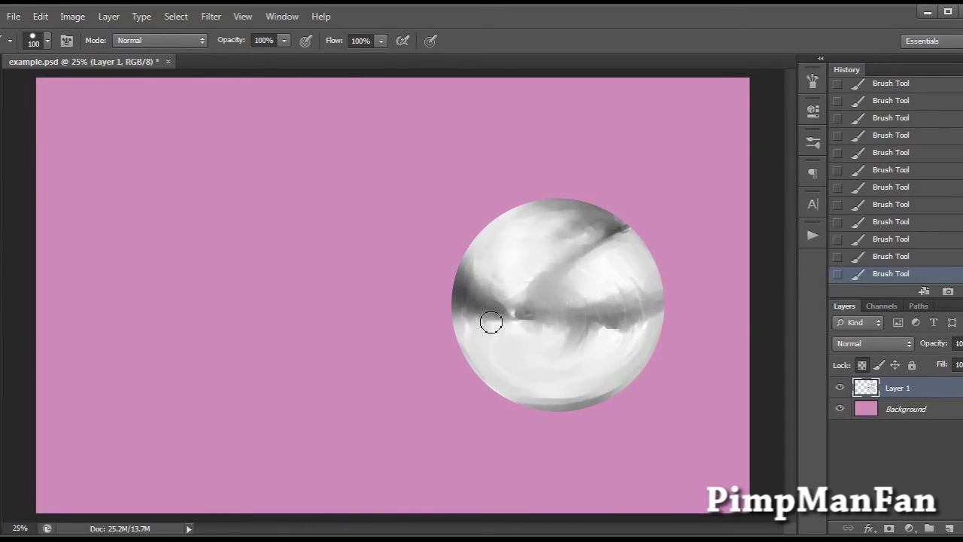
pyautogui.moveTo(496, 259); pyautogui.dragTo(483, 309)
pyautogui.moveTo(569, 218); pyautogui.dragTo(643, 243)
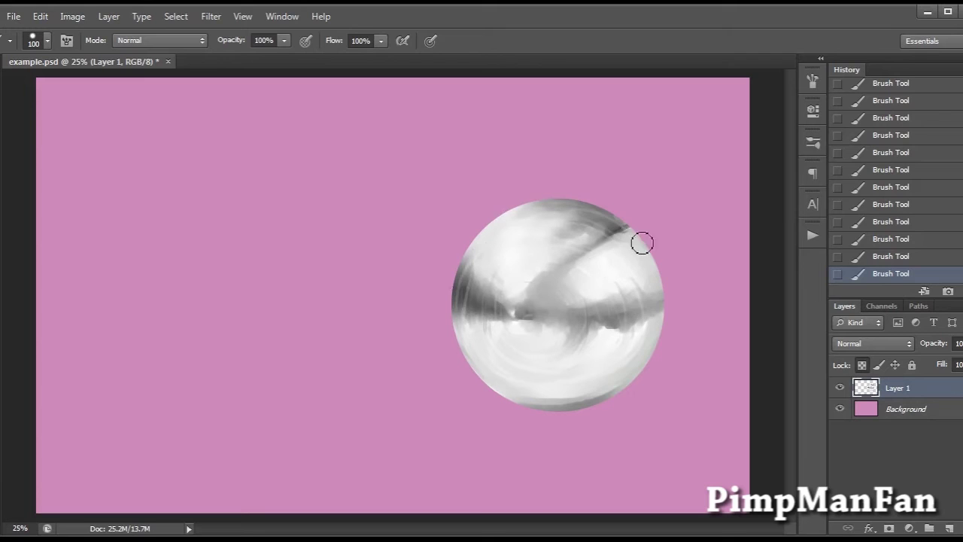
# Smudge the sphere's lower rim to smooth the grey edge shading.
pyautogui.press('r')
pyautogui.moveTo(460, 331); pyautogui.dragTo(516, 385)
pyautogui.moveTo(515, 385)
pyautogui.mouseDown()
pyautogui.moveTo(569, 402)
pyautogui.moveTo(614, 392)
pyautogui.mouseUp()
pyautogui.moveTo(614, 392); pyautogui.dragTo(587, 400)
pyautogui.moveTo(587, 401)
pyautogui.mouseDown()
pyautogui.moveTo(500, 400)
pyautogui.moveTo(579, 413)
pyautogui.mouseUp()
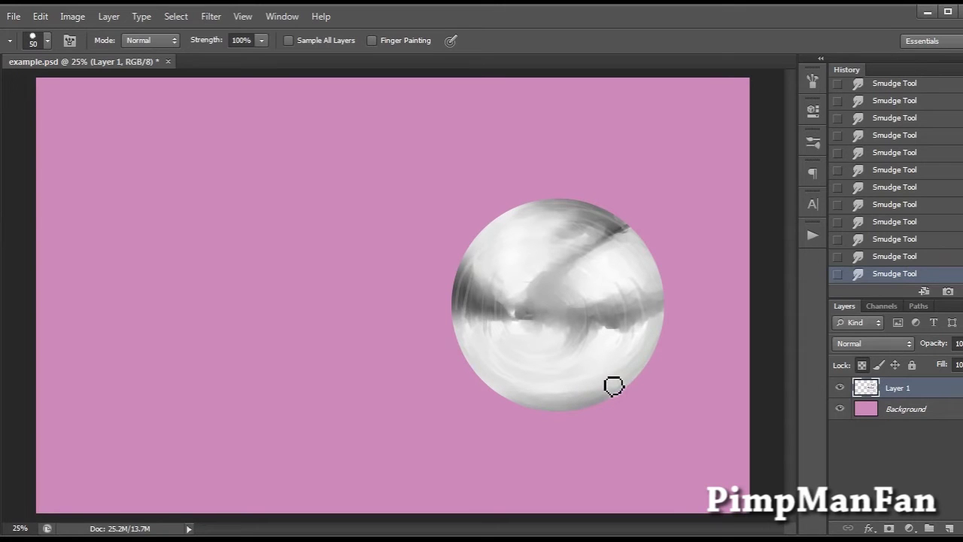
# Move the sphere up slightly, then cut and paste the whole canvas selection and reposition the pasted sphere.
pyautogui.press('v')
pyautogui.moveTo(665, 410); pyautogui.dragTo(647, 396)
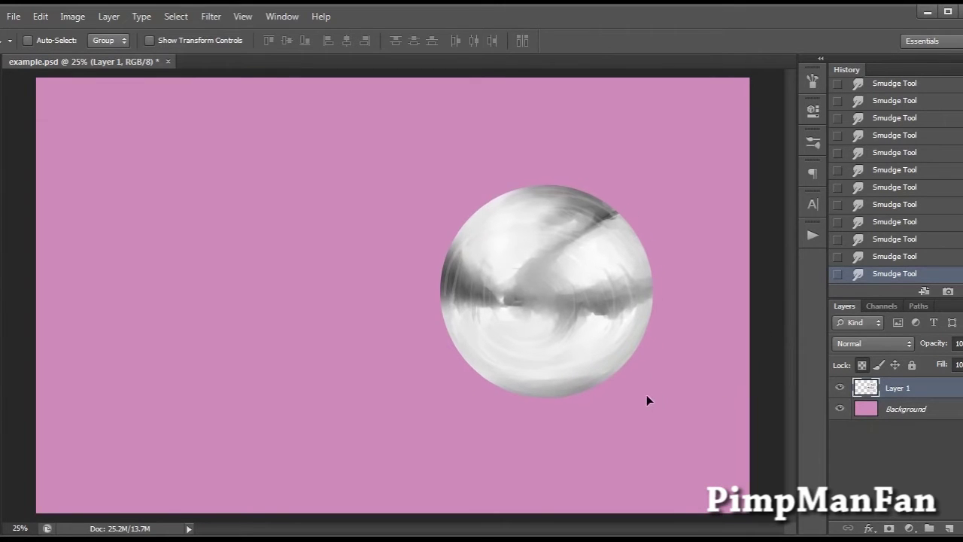
pyautogui.hotkey('ctrl', 'a')
pyautogui.hotkey('ctrl', 'x')
pyautogui.hotkey('ctrl', 'v')
pyautogui.moveTo(458, 354); pyautogui.dragTo(621, 389)
# Duplicate the sphere's layer to get a second sphere beside the original.
pyautogui.click(948, 527)
pyautogui.hotkey('ctrl', 'z')
pyautogui.hotkey('ctrl', 'j')
# Lock the copied layer's transparent pixels and fill its sphere with flat mid grey using the Gradient tool.
pyautogui.press('g')
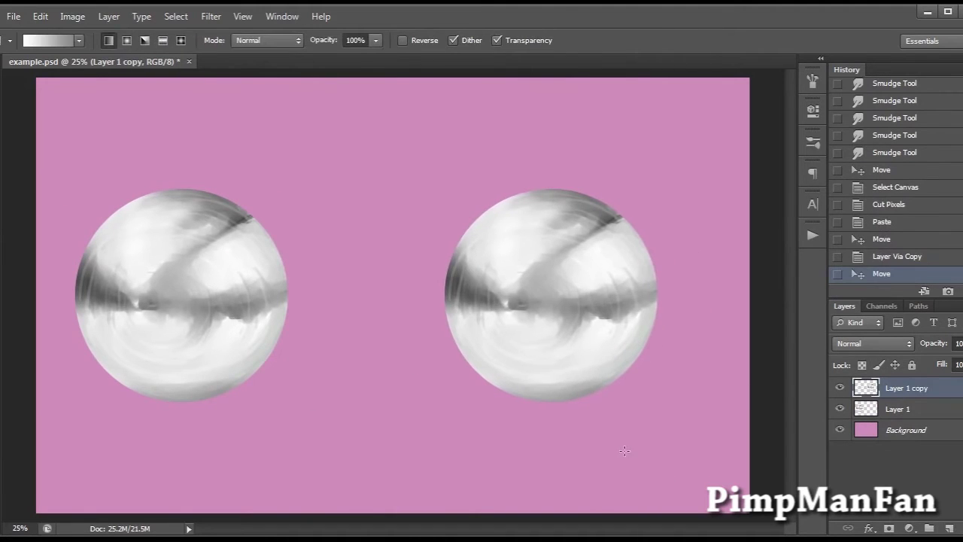
pyautogui.press('x')
pyautogui.click(863, 365)
pyautogui.moveTo(629, 449); pyautogui.dragTo(647, 472)
pyautogui.press('m')
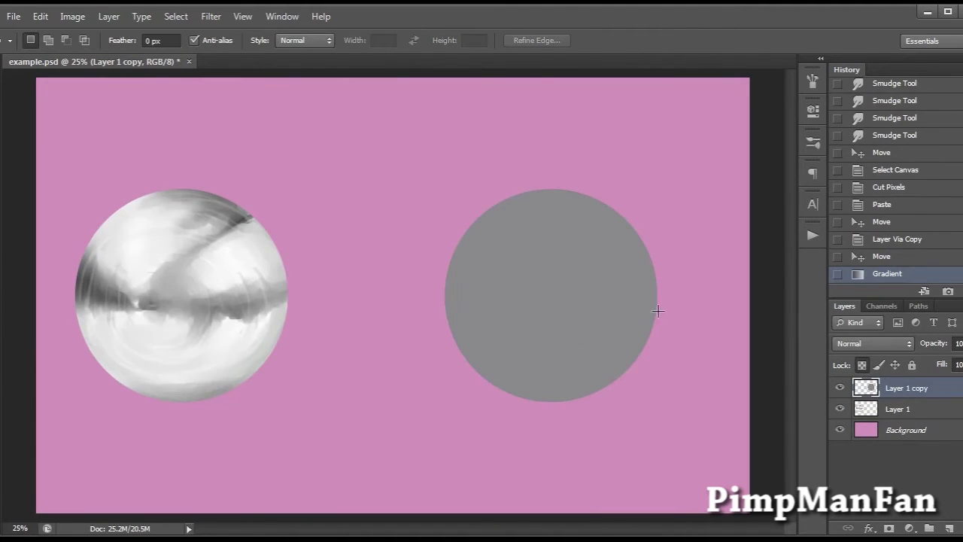
# Paint a black upper reflection, a dark lower edge and a white highlight on the grey sphere with the 100 px brush.
pyautogui.press('b')
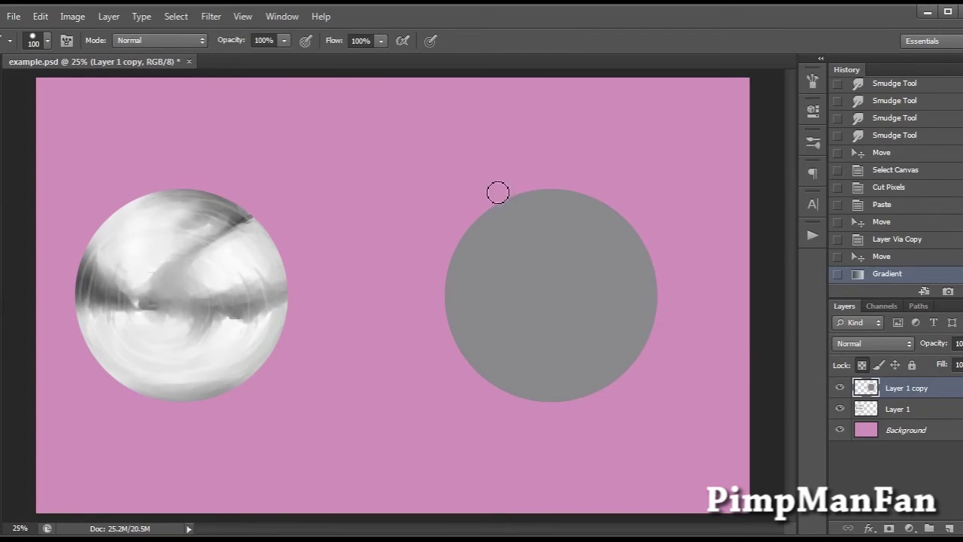
pyautogui.moveTo(519, 202)
pyautogui.mouseDown()
pyautogui.moveTo(481, 215)
pyautogui.moveTo(458, 264)
pyautogui.moveTo(544, 289)
pyautogui.moveTo(621, 290)
pyautogui.moveTo(632, 268)
pyautogui.moveTo(525, 204)
pyautogui.moveTo(627, 269)
pyautogui.moveTo(614, 289)
pyautogui.moveTo(638, 254)
pyautogui.moveTo(646, 309)
pyautogui.mouseUp()
pyautogui.moveTo(489, 373)
pyautogui.mouseDown()
pyautogui.moveTo(535, 397)
pyautogui.moveTo(628, 369)
pyautogui.mouseUp()
pyautogui.moveTo(502, 218)
pyautogui.mouseDown()
pyautogui.moveTo(459, 268)
pyautogui.moveTo(507, 249)
pyautogui.moveTo(509, 278)
pyautogui.moveTo(629, 275)
pyautogui.moveTo(507, 218)
pyautogui.moveTo(464, 297)
pyautogui.mouseUp()
pyautogui.press('x')
pyautogui.moveTo(530, 237)
pyautogui.mouseDown()
pyautogui.moveTo(597, 248)
pyautogui.moveTo(576, 218)
pyautogui.moveTo(555, 219)
pyautogui.moveTo(574, 258)
pyautogui.moveTo(625, 254)
pyautogui.mouseUp()
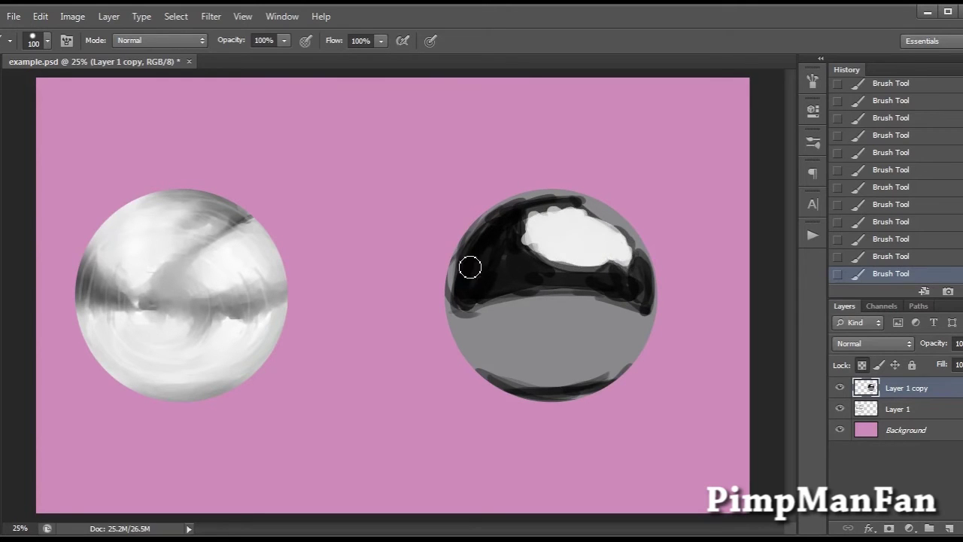
# Paint the grey sphere's lower half light grey and shade its left rim with grey strokes.
pyautogui.moveTo(464, 324)
pyautogui.mouseDown()
pyautogui.moveTo(574, 321)
pyautogui.moveTo(565, 374)
pyautogui.moveTo(617, 324)
pyautogui.moveTo(573, 378)
pyautogui.mouseUp()
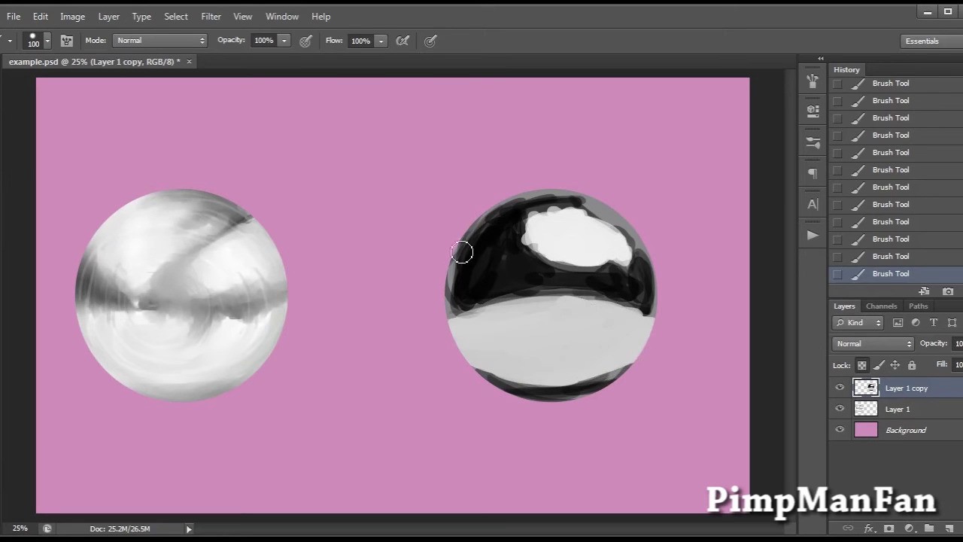
pyautogui.moveTo(462, 252); pyautogui.dragTo(496, 208)
pyautogui.moveTo(456, 300); pyautogui.dragTo(501, 375)
pyautogui.moveTo(486, 324)
pyautogui.mouseDown()
pyautogui.moveTo(462, 322)
pyautogui.moveTo(502, 376)
pyautogui.mouseUp()
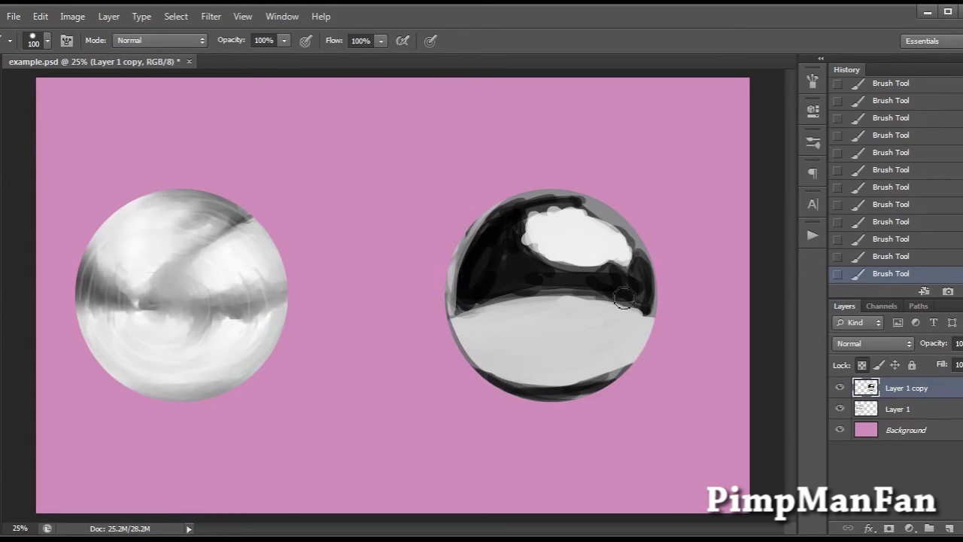
# Smudge the second sphere's rim, highlight edges and lower half to blend the black, white and grey areas smoothly.
pyautogui.click(2, 301)
pyautogui.moveTo(553, 199); pyautogui.dragTo(516, 206)
pyautogui.moveTo(571, 201)
pyautogui.mouseDown()
pyautogui.moveTo(534, 202)
pyautogui.moveTo(481, 228)
pyautogui.mouseUp()
pyautogui.moveTo(492, 217)
pyautogui.mouseDown()
pyautogui.moveTo(532, 205)
pyautogui.moveTo(496, 224)
pyautogui.mouseUp()
pyautogui.moveTo(474, 231); pyautogui.dragTo(462, 271)
pyautogui.moveTo(463, 267)
pyautogui.mouseDown()
pyautogui.moveTo(497, 228)
pyautogui.moveTo(475, 241)
pyautogui.moveTo(514, 258)
pyautogui.moveTo(544, 221)
pyautogui.moveTo(534, 266)
pyautogui.moveTo(492, 261)
pyautogui.moveTo(470, 296)
pyautogui.moveTo(490, 230)
pyautogui.moveTo(467, 316)
pyautogui.moveTo(617, 286)
pyautogui.moveTo(652, 311)
pyautogui.moveTo(639, 248)
pyautogui.moveTo(610, 262)
pyautogui.moveTo(592, 215)
pyautogui.moveTo(536, 204)
pyautogui.mouseUp()
pyautogui.moveTo(463, 335)
pyautogui.mouseDown()
pyautogui.moveTo(512, 381)
pyautogui.moveTo(494, 386)
pyautogui.moveTo(630, 364)
pyautogui.moveTo(591, 376)
pyautogui.mouseUp()
pyautogui.moveTo(576, 308)
pyautogui.mouseDown()
pyautogui.moveTo(543, 398)
pyautogui.moveTo(619, 388)
pyautogui.moveTo(660, 337)
pyautogui.moveTo(637, 371)
pyautogui.moveTo(659, 350)
pyautogui.moveTo(583, 399)
pyautogui.moveTo(636, 354)
pyautogui.moveTo(558, 390)
pyautogui.moveTo(625, 356)
pyautogui.moveTo(606, 335)
pyautogui.moveTo(542, 371)
pyautogui.moveTo(497, 373)
pyautogui.moveTo(610, 362)
pyautogui.moveTo(655, 343)
pyautogui.mouseUp()
pyautogui.press('b')
pyautogui.press('r')
pyautogui.moveTo(527, 391)
pyautogui.mouseDown()
pyautogui.moveTo(580, 361)
pyautogui.moveTo(608, 389)
pyautogui.moveTo(624, 363)
pyautogui.moveTo(613, 365)
pyautogui.moveTo(660, 354)
pyautogui.moveTo(484, 370)
pyautogui.moveTo(475, 353)
pyautogui.moveTo(535, 390)
pyautogui.moveTo(614, 363)
pyautogui.mouseUp()
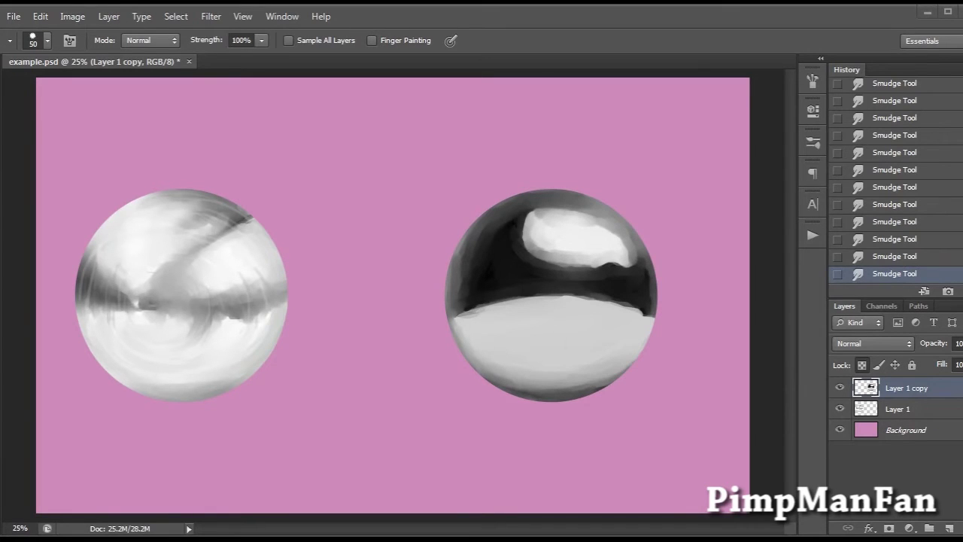
# Move the second sphere toward the canvas centre, then shift both spheres left together.
pyautogui.press('v')
pyautogui.moveTo(551, 323); pyautogui.dragTo(411, 323)
pyautogui.keyDown('shift'); pyautogui.click(935, 414); pyautogui.keyUp('shift')
pyautogui.moveTo(542, 379); pyautogui.dragTo(509, 380)
# Duplicate the black-reflection sphere's layer and place the copy to its right as a third sphere.
pyautogui.hotkey('ctrl', 'j')
pyautogui.moveTo(382, 367); pyautogui.dragTo(624, 368)
# Lock the transparent pixels of the third sphere's layer and fill the sphere flat light grey with the Gradient tool.
pyautogui.press('g')
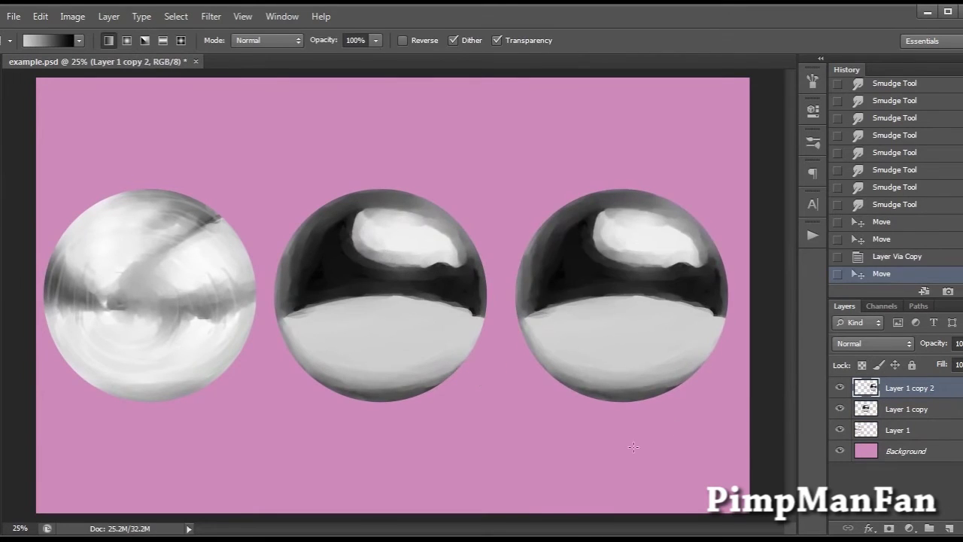
pyautogui.click(862, 364)
pyautogui.moveTo(742, 361); pyautogui.dragTo(775, 361)
# Brush a dark grey rim around the third sphere and refine its inner edge with lighter grey strokes.
pyautogui.press('b')
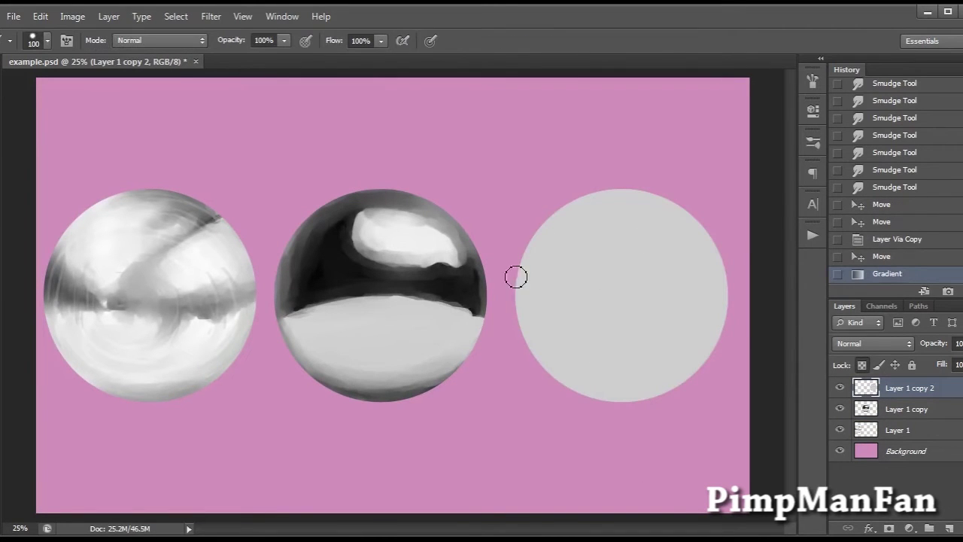
pyautogui.moveTo(516, 277)
pyautogui.mouseDown()
pyautogui.moveTo(658, 200)
pyautogui.moveTo(705, 224)
pyautogui.moveTo(628, 196)
pyautogui.moveTo(711, 346)
pyautogui.mouseUp()
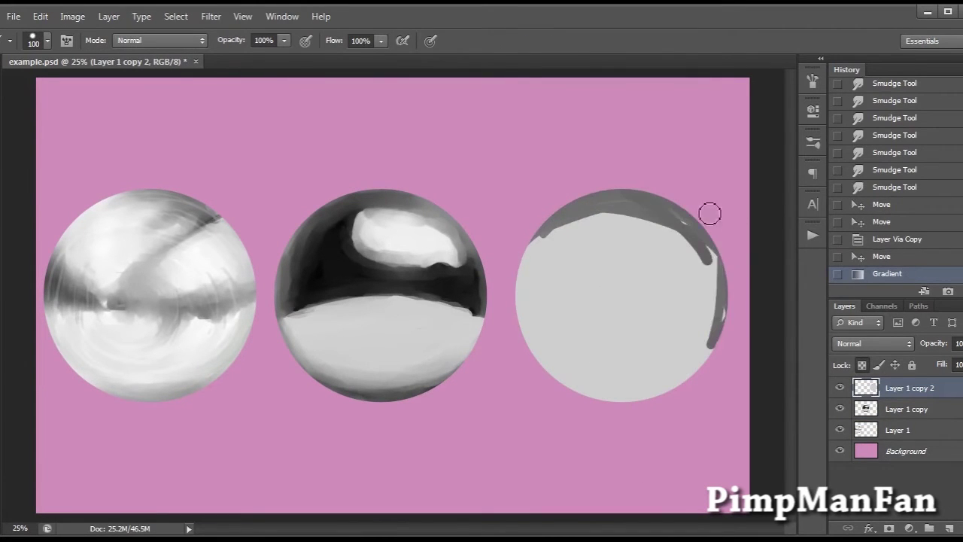
pyautogui.moveTo(710, 213)
pyautogui.mouseDown()
pyautogui.moveTo(525, 322)
pyautogui.moveTo(731, 323)
pyautogui.moveTo(693, 246)
pyautogui.mouseUp()
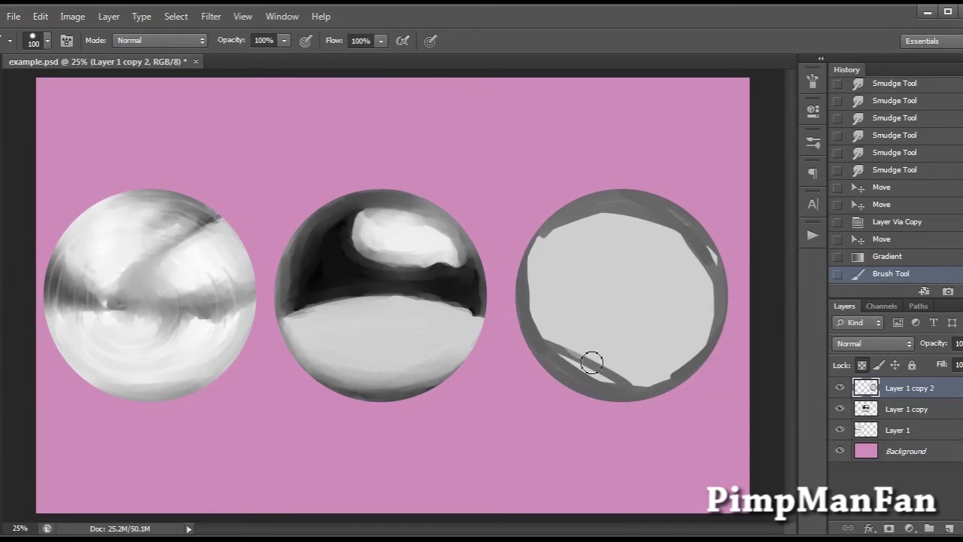
pyautogui.moveTo(556, 353); pyautogui.dragTo(662, 384)
pyautogui.moveTo(624, 380)
pyautogui.mouseDown()
pyautogui.moveTo(539, 338)
pyautogui.moveTo(593, 396)
pyautogui.mouseUp()
pyautogui.moveTo(538, 339); pyautogui.dragTo(564, 370)
pyautogui.moveTo(540, 235)
pyautogui.mouseDown()
pyautogui.moveTo(681, 233)
pyautogui.moveTo(653, 226)
pyautogui.mouseUp()
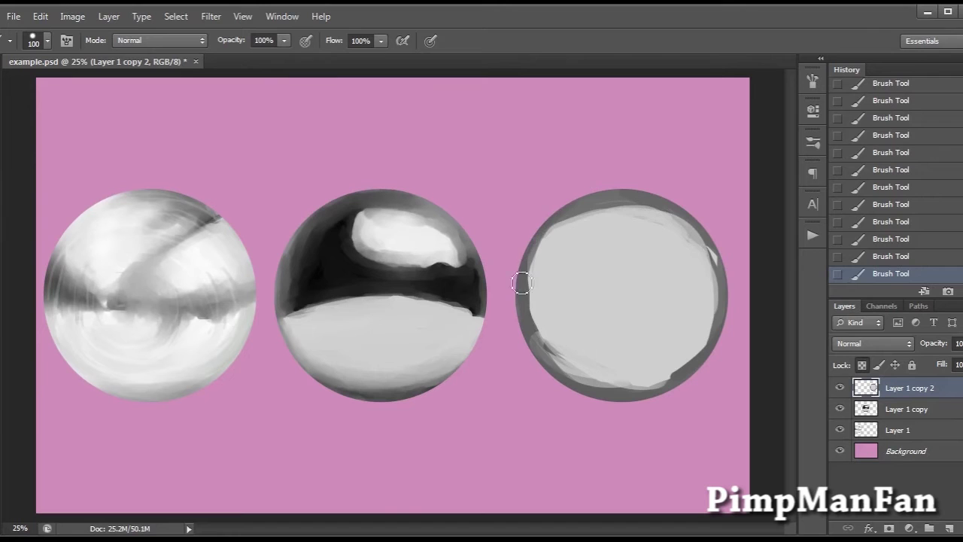
# Paint a black horizon band and lower crescent on the third sphere, with a white highlight over mid-grey above.
pyautogui.moveTo(522, 283)
pyautogui.mouseDown()
pyautogui.moveTo(567, 309)
pyautogui.moveTo(648, 299)
pyautogui.mouseUp()
pyautogui.moveTo(526, 305)
pyautogui.mouseDown()
pyautogui.moveTo(690, 307)
pyautogui.moveTo(615, 354)
pyautogui.moveTo(671, 364)
pyautogui.moveTo(576, 338)
pyautogui.moveTo(698, 344)
pyautogui.moveTo(641, 306)
pyautogui.moveTo(557, 324)
pyautogui.moveTo(541, 365)
pyautogui.moveTo(663, 395)
pyautogui.moveTo(626, 303)
pyautogui.mouseUp()
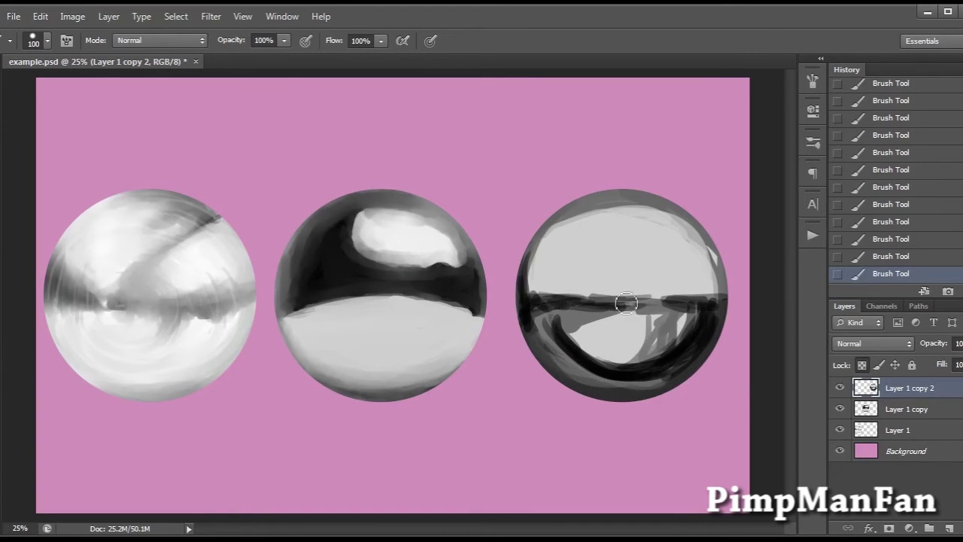
pyautogui.keyDown('alt'); pyautogui.click(568, 325); pyautogui.keyUp('alt')
pyautogui.moveTo(536, 290)
pyautogui.mouseDown()
pyautogui.moveTo(650, 291)
pyautogui.moveTo(704, 271)
pyautogui.moveTo(688, 248)
pyautogui.moveTo(704, 250)
pyautogui.moveTo(560, 243)
pyautogui.moveTo(611, 238)
pyautogui.moveTo(609, 252)
pyautogui.moveTo(553, 234)
pyautogui.moveTo(585, 255)
pyautogui.moveTo(547, 261)
pyautogui.moveTo(676, 244)
pyautogui.moveTo(589, 240)
pyautogui.moveTo(630, 228)
pyautogui.moveTo(663, 254)
pyautogui.moveTo(629, 245)
pyautogui.moveTo(646, 234)
pyautogui.moveTo(647, 271)
pyautogui.moveTo(565, 260)
pyautogui.moveTo(630, 264)
pyautogui.moveTo(653, 238)
pyautogui.moveTo(605, 244)
pyautogui.moveTo(604, 264)
pyautogui.moveTo(642, 259)
pyautogui.moveTo(619, 264)
pyautogui.mouseUp()
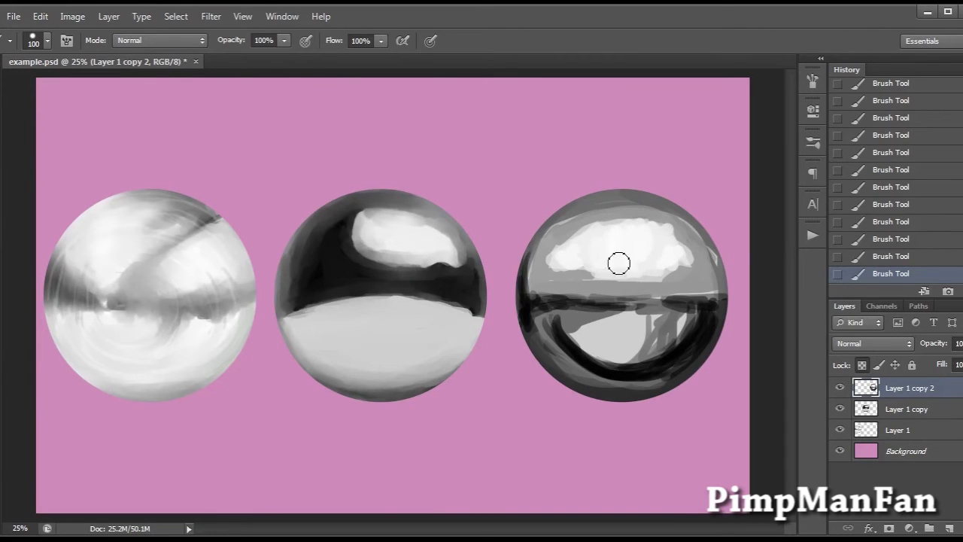
# Darken the third sphere's light lower patch with mid-grey and paint thin grey streaks across the white highlight.
pyautogui.moveTo(576, 323); pyautogui.dragTo(643, 357)
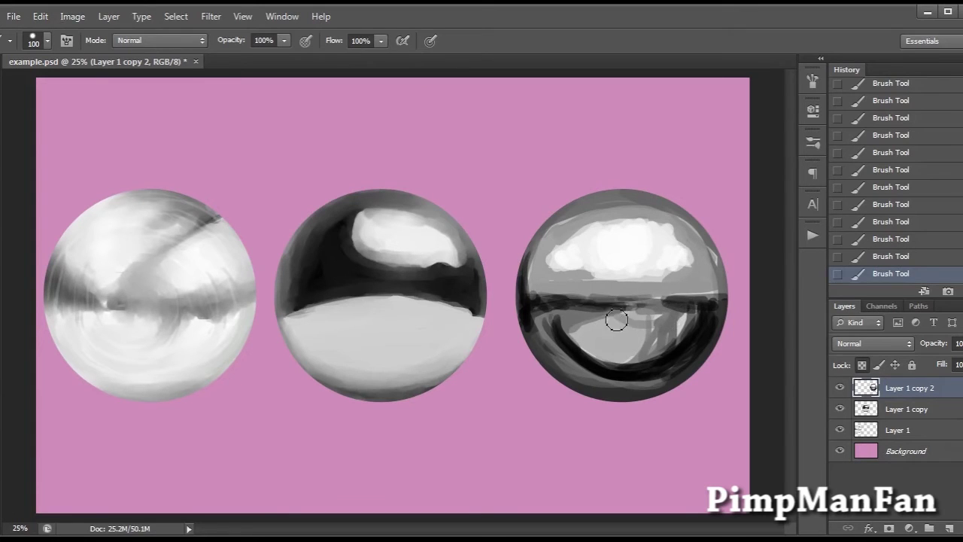
pyautogui.moveTo(598, 295)
pyautogui.mouseDown()
pyautogui.moveTo(680, 310)
pyautogui.moveTo(620, 340)
pyautogui.moveTo(600, 308)
pyautogui.moveTo(575, 338)
pyautogui.moveTo(627, 353)
pyautogui.moveTo(640, 322)
pyautogui.mouseUp()
pyautogui.keyDown('alt'); pyautogui.click(595, 195); pyautogui.keyUp('alt')
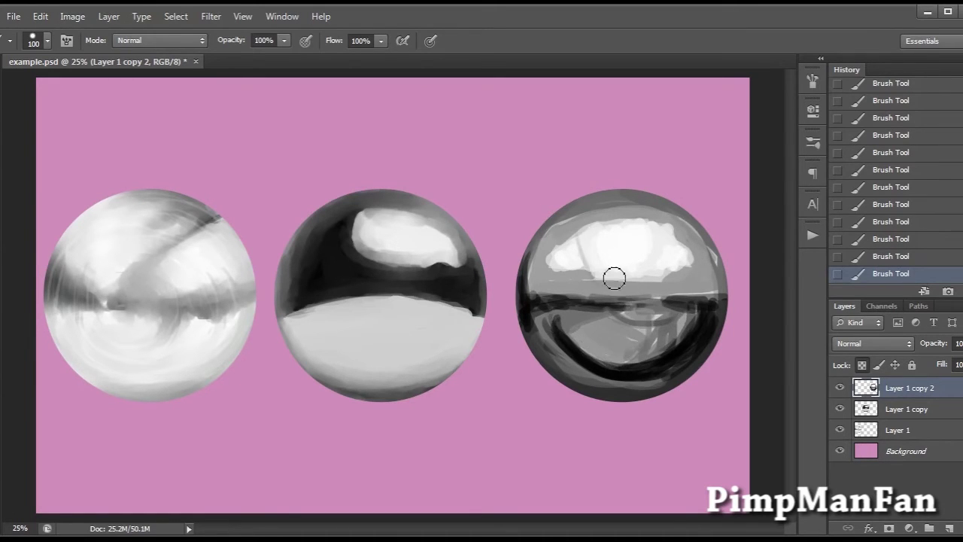
pyautogui.moveTo(574, 235); pyautogui.dragTo(667, 271)
# Smudge the third sphere's highlight, horizon line and dark lower half to blend the grey tones.
pyautogui.click(2, 331)
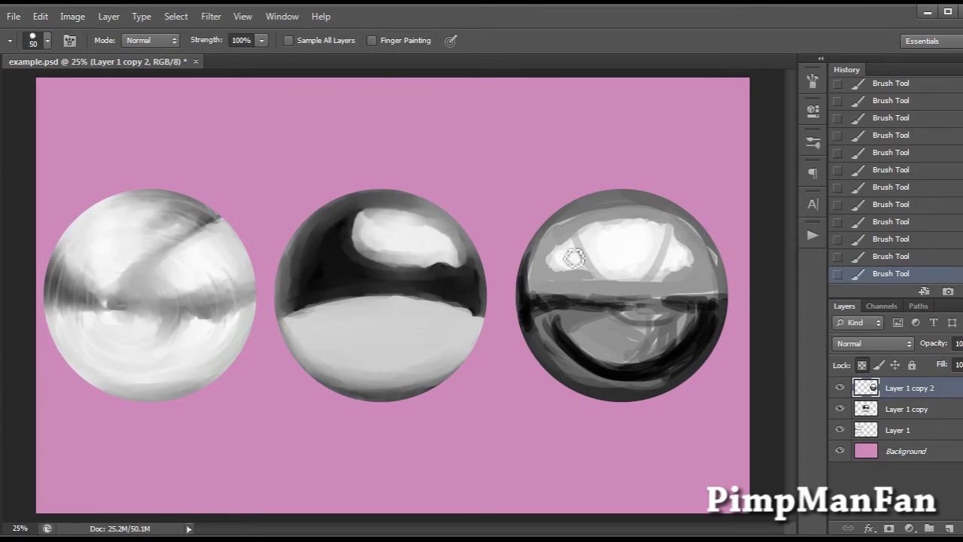
pyautogui.moveTo(575, 240)
pyautogui.mouseDown()
pyautogui.moveTo(578, 260)
pyautogui.moveTo(580, 236)
pyautogui.mouseUp()
pyautogui.moveTo(609, 233)
pyautogui.mouseDown()
pyautogui.moveTo(651, 252)
pyautogui.moveTo(647, 288)
pyautogui.moveTo(701, 259)
pyautogui.moveTo(681, 251)
pyautogui.moveTo(687, 260)
pyautogui.moveTo(693, 235)
pyautogui.moveTo(654, 219)
pyautogui.moveTo(599, 235)
pyautogui.mouseUp()
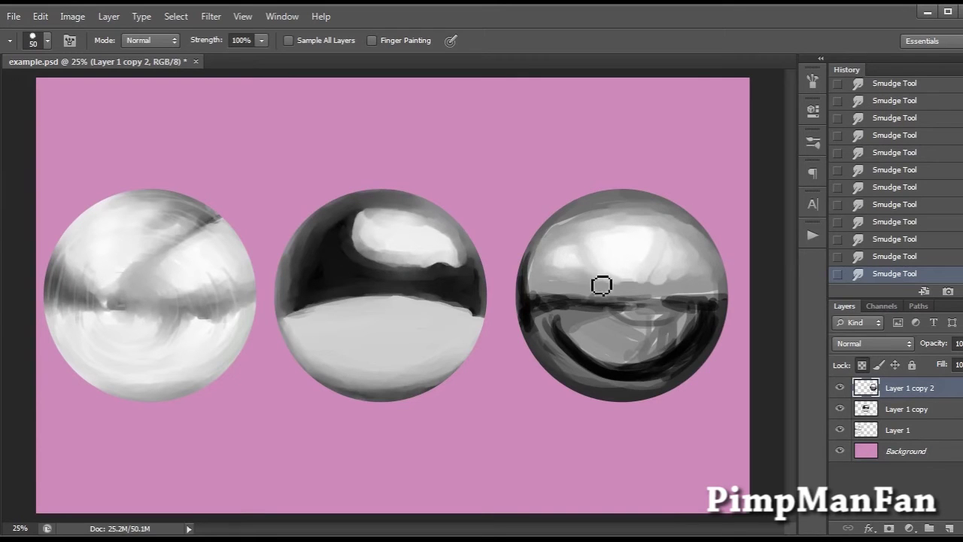
pyautogui.moveTo(602, 285)
pyautogui.mouseDown()
pyautogui.moveTo(634, 212)
pyautogui.moveTo(663, 225)
pyautogui.moveTo(608, 233)
pyautogui.moveTo(536, 279)
pyautogui.moveTo(567, 314)
pyautogui.moveTo(677, 301)
pyautogui.moveTo(726, 313)
pyautogui.moveTo(608, 370)
pyautogui.moveTo(564, 334)
pyautogui.moveTo(692, 339)
pyautogui.moveTo(647, 384)
pyautogui.mouseUp()
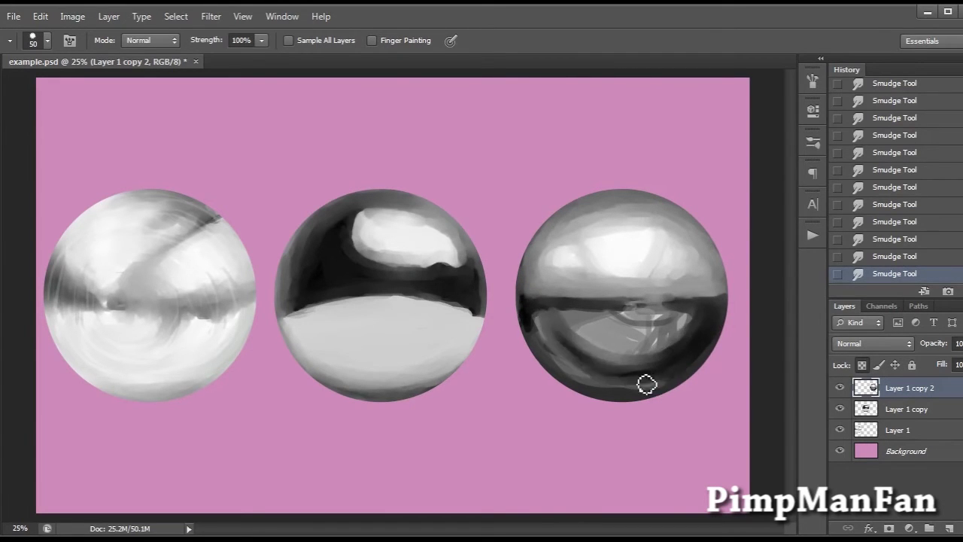
pyautogui.moveTo(544, 339)
pyautogui.mouseDown()
pyautogui.moveTo(593, 340)
pyautogui.moveTo(638, 398)
pyautogui.moveTo(588, 326)
pyautogui.moveTo(669, 318)
pyautogui.moveTo(670, 341)
pyautogui.moveTo(600, 333)
pyautogui.moveTo(680, 347)
pyautogui.moveTo(708, 316)
pyautogui.mouseUp()
# Brush extra shading along the third sphere's lower rim on both sides and smudge it into the dark area.
pyautogui.press('b')
pyautogui.click(709, 327)
pyautogui.moveTo(691, 354)
pyautogui.mouseDown()
pyautogui.moveTo(564, 328)
pyautogui.moveTo(567, 359)
pyautogui.moveTo(613, 387)
pyautogui.moveTo(550, 340)
pyautogui.moveTo(666, 376)
pyautogui.moveTo(620, 376)
pyautogui.moveTo(558, 362)
pyautogui.moveTo(730, 340)
pyautogui.mouseUp()
pyautogui.press('r')
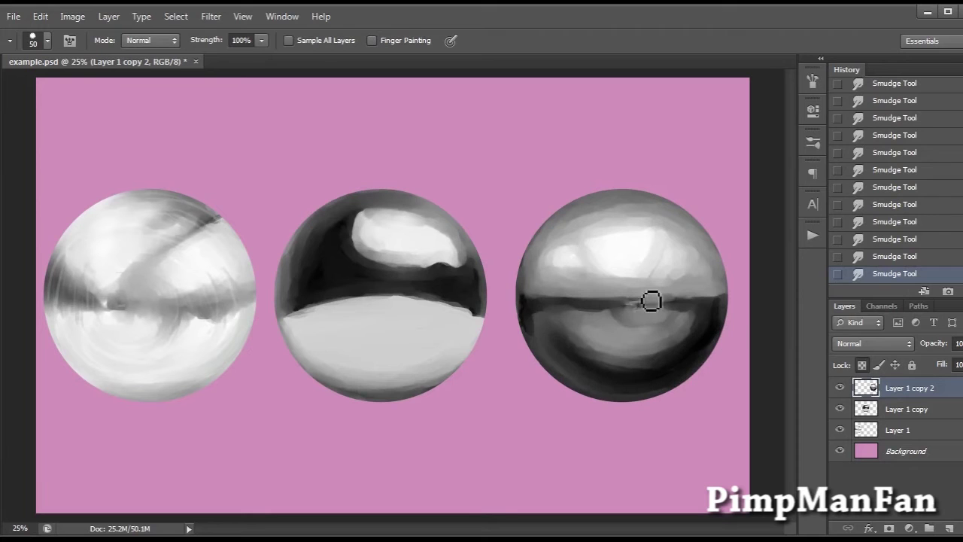
pyautogui.press('b')
pyautogui.moveTo(535, 338)
pyautogui.mouseDown()
pyautogui.moveTo(582, 345)
pyautogui.moveTo(530, 363)
pyautogui.moveTo(595, 395)
pyautogui.mouseUp()
pyautogui.press('r')
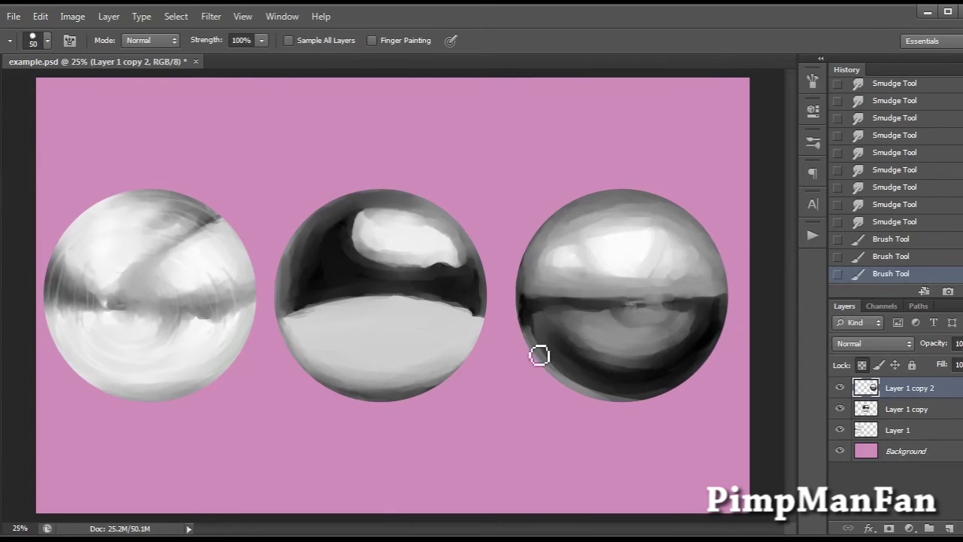
pyautogui.moveTo(539, 356); pyautogui.dragTo(657, 409)
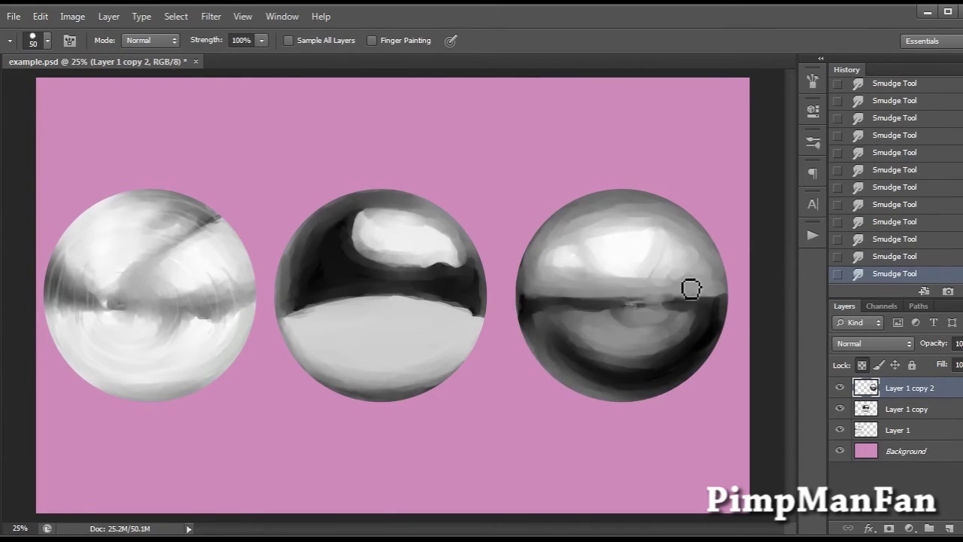
# Nudge the third sphere slightly left and merge the three sphere layers into one.
pyautogui.press('v')
pyautogui.hotkey('shift', 'Left')
pyautogui.hotkey('shift', 'Left')
pyautogui.hotkey('shift', 'Left')
pyautogui.keyDown('shift'); pyautogui.click(903, 429); pyautogui.keyUp('shift')
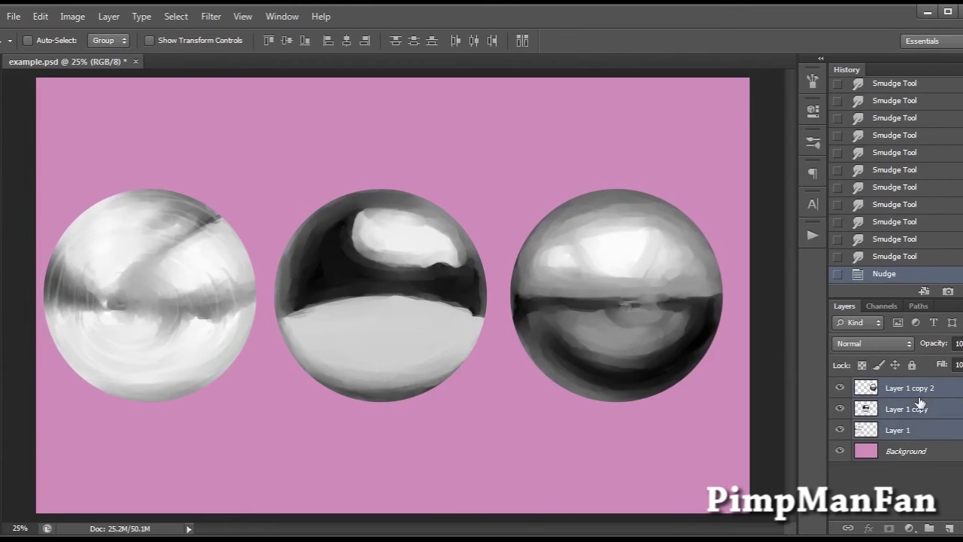
pyautogui.hotkey('ctrl', 'e')
# Cut and repaste the merged spheres to centre them, then lasso the middle sphere and nudge it right for even spacing.
pyautogui.hotkey('ctrl', 'a')
pyautogui.hotkey('ctrl', 'x')
pyautogui.hotkey('ctrl', 'v')
pyautogui.press('l')
pyautogui.moveTo(318, 157)
pyautogui.mouseDown()
pyautogui.moveTo(275, 351)
pyautogui.moveTo(320, 159)
pyautogui.mouseUp()
pyautogui.press('v')
pyautogui.press('Right')
pyautogui.hotkey('ctrl', 'd')
# Recentre the spheres on the canvas by cutting and pasting them, and move the row straight up.
pyautogui.press('m')
pyautogui.hotkey('ctrl', 'a')
pyautogui.hotkey('ctrl', 'x')
pyautogui.hotkey('ctrl', 'v')
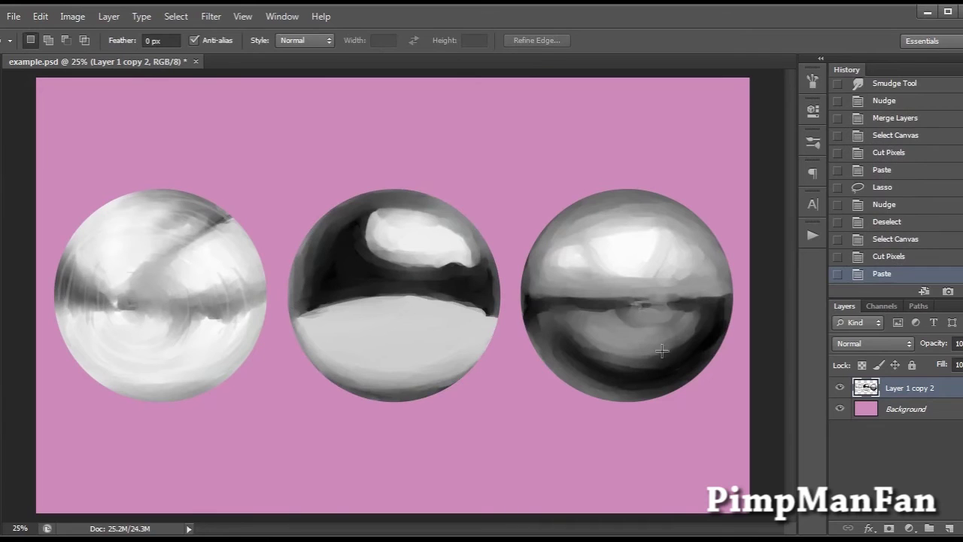
pyautogui.press('v')
pyautogui.moveTo(439, 402); pyautogui.dragTo(439, 365)
# Add a new layer directly above the Background and select a full-width rectangular strip behind the spheres' lower parts.
pyautogui.click(906, 409)
pyautogui.click(948, 530)
pyautogui.press('m')
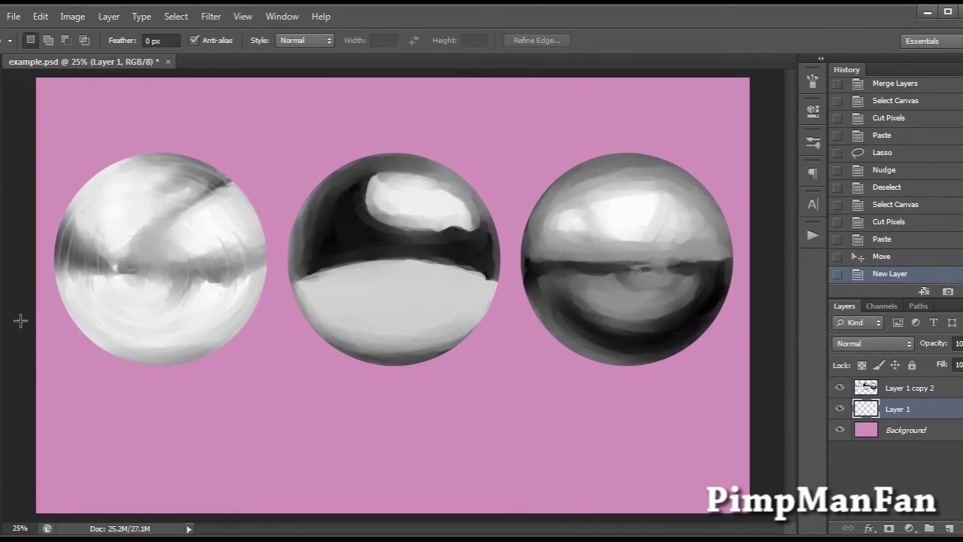
pyautogui.rightClick(2, 101)
pyautogui.click(75, 101)
pyautogui.moveTo(17, 304); pyautogui.dragTo(805, 416)
# Choose a medium blue foreground colour, fill the selected strip with it using the Gradient tool, and deselect.
pyautogui.press('g')
pyautogui.click(2, 444)
pyautogui.click(776, 218)
pyautogui.click(672, 183)
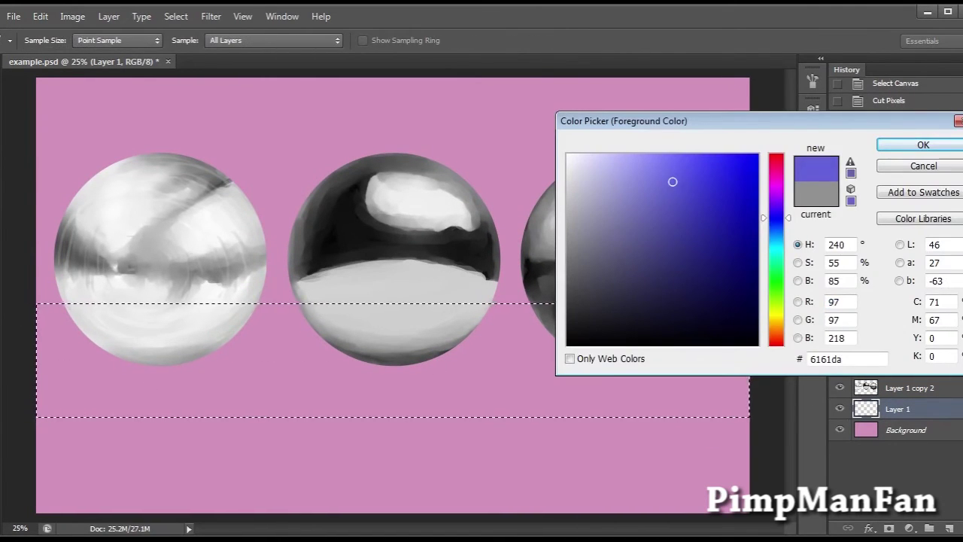
pyautogui.click(649, 174)
pyautogui.press('Return')
pyautogui.moveTo(387, 444); pyautogui.dragTo(392, 474)
pyautogui.hotkey('ctrl', 'z')
pyautogui.moveTo(387, 420); pyautogui.dragTo(388, 474)
pyautogui.hotkey('ctrl', 'd')
# Select the part of the strip under the first sphere, fill it with soft red, and deselect.
pyautogui.press('m')
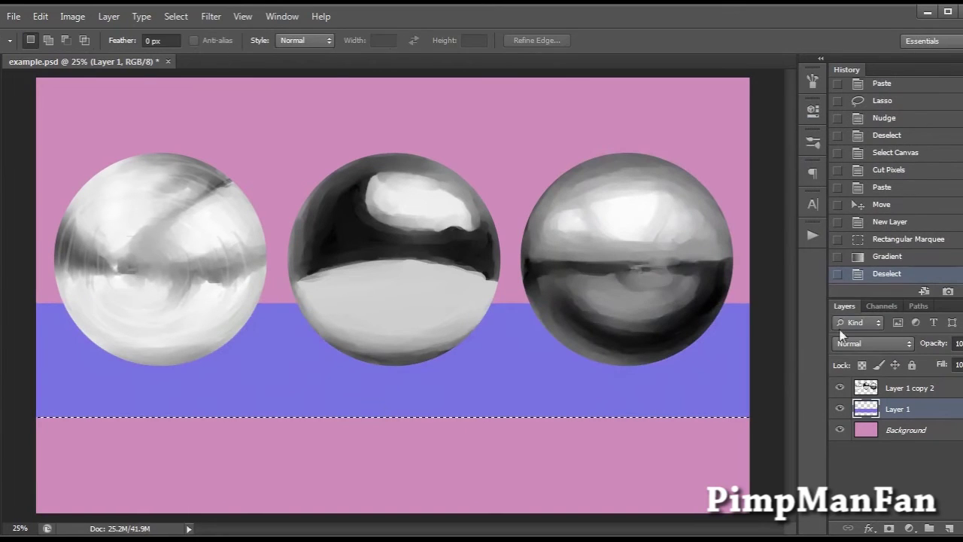
pyautogui.moveTo(207, 434); pyautogui.dragTo(270, 473)
pyautogui.click(3, 444)
pyautogui.click(776, 159)
pyautogui.press('Return')
pyautogui.press('g')
pyautogui.moveTo(286, 308); pyautogui.dragTo(373, 306)
pyautogui.hotkey('ctrl', 'd')
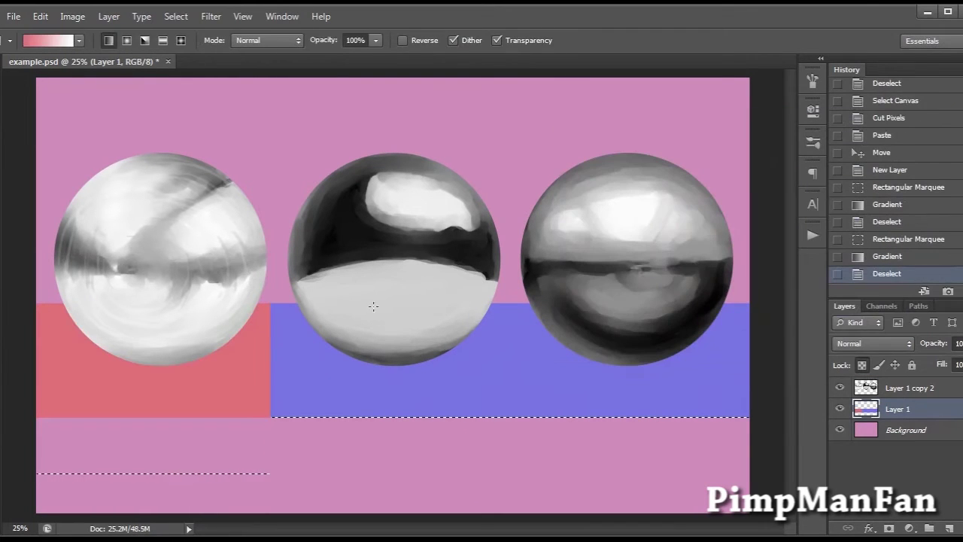
# Select the part of the strip under the middle sphere, fill it with pale yellow, and deselect.
pyautogui.press('m')
pyautogui.moveTo(266, 287); pyautogui.dragTo(519, 461)
pyautogui.press('g')
pyautogui.click(2, 444)
pyautogui.click(775, 316)
pyautogui.press('Return')
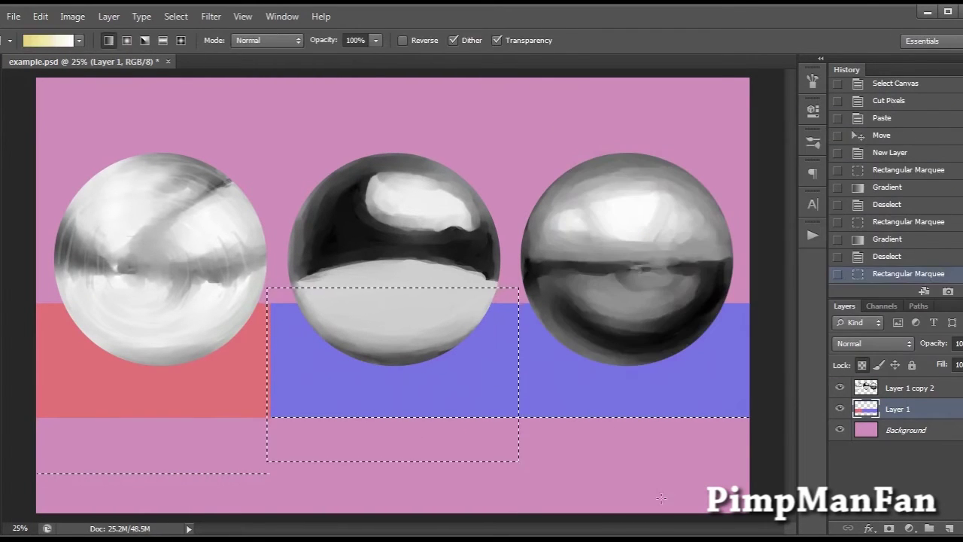
pyautogui.moveTo(535, 373); pyautogui.dragTo(584, 373)
pyautogui.hotkey('ctrl', 'd')
# Add a new layer above the spheres, clip it to them, and set its blending mode to Color.
pyautogui.click(909, 388)
pyautogui.click(929, 528)
pyautogui.rightClick(909, 387)
pyautogui.click(784, 199)
pyautogui.press('b')
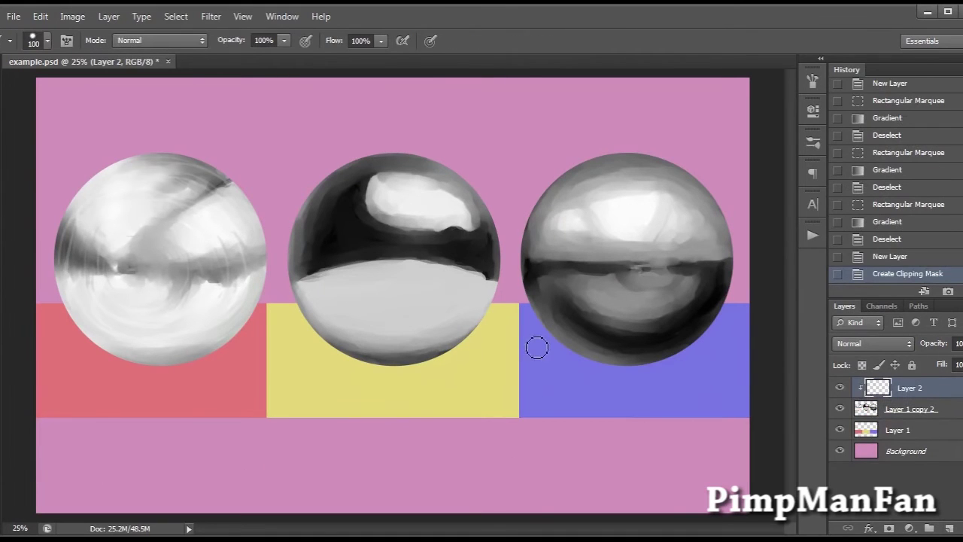
pyautogui.click(857, 346)
pyautogui.click(853, 321)
# Paint blue, yellow and red floor reflections along the lower edges of the three spheres.
pyautogui.moveTo(633, 339)
pyautogui.mouseDown()
pyautogui.moveTo(611, 331)
pyautogui.moveTo(595, 343)
pyautogui.mouseUp()
pyautogui.moveTo(602, 348)
pyautogui.mouseDown()
pyautogui.moveTo(574, 357)
pyautogui.moveTo(555, 316)
pyautogui.mouseUp()
pyautogui.moveTo(572, 339); pyautogui.dragTo(647, 354)
pyautogui.moveTo(647, 353)
pyautogui.mouseDown()
pyautogui.moveTo(710, 334)
pyautogui.moveTo(724, 290)
pyautogui.mouseUp()
pyautogui.moveTo(719, 309); pyautogui.dragTo(725, 285)
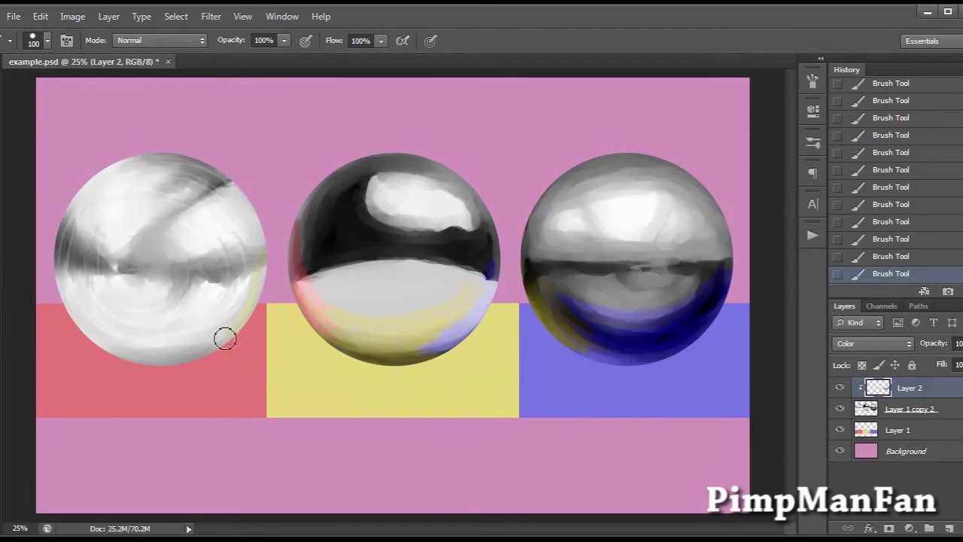
# Try Soft Light and another blending mode on the reflection colour layer.
pyautogui.click(873, 343)
pyautogui.click(853, 192)
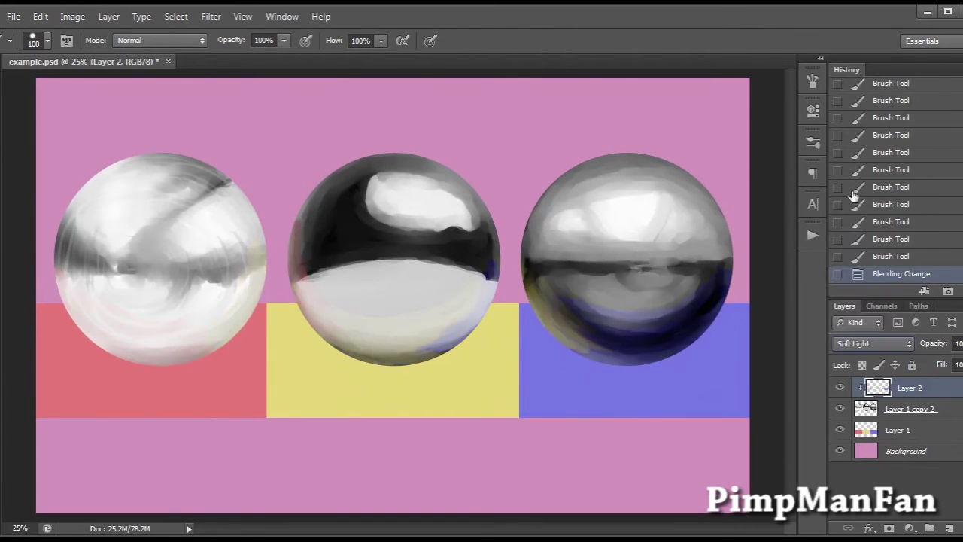
pyautogui.click(873, 343)
pyautogui.click(846, 181)
# Set the reflection layer's blending mode to Normal and smudge the red, yellow and blue reflections smooth on all spheres.
pyautogui.click(873, 344)
pyautogui.click(847, 14)
pyautogui.press('r')
pyautogui.moveTo(97, 282); pyautogui.dragTo(200, 344)
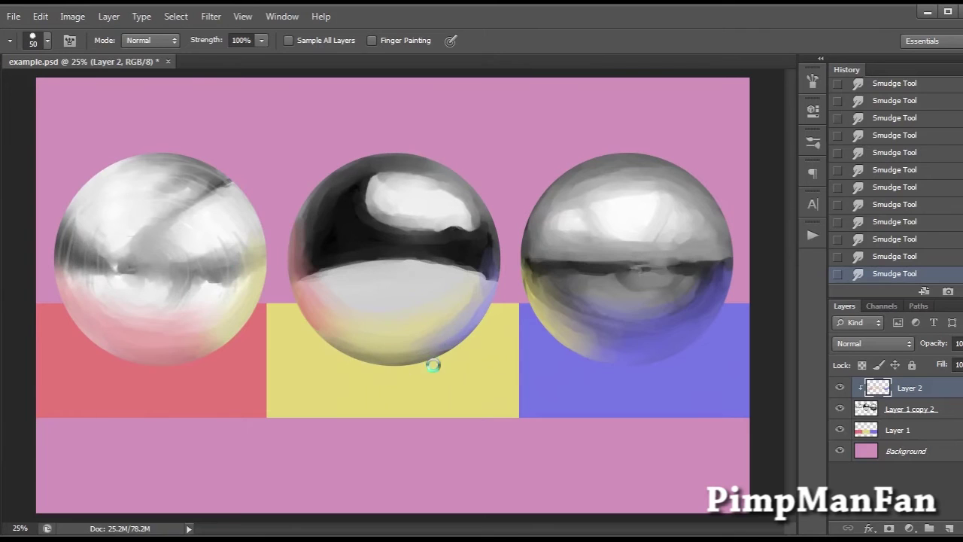
# Set Layer 2 to Color blending, and duplicate it as a Multiply layer clipped to the spheres.
pyautogui.click(869, 344)
pyautogui.click(871, 356)
pyautogui.hotkey('ctrl', 'j')
pyautogui.click(886, 344)
pyautogui.click(865, 178)
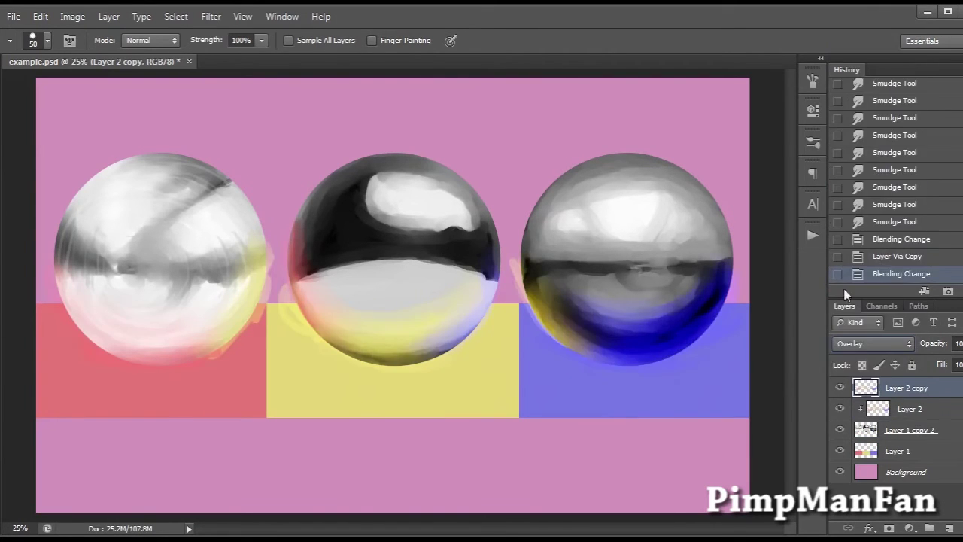
pyautogui.click(872, 344)
pyautogui.click(865, 42)
pyautogui.hotkey('ctrl', 'alt', 'g')
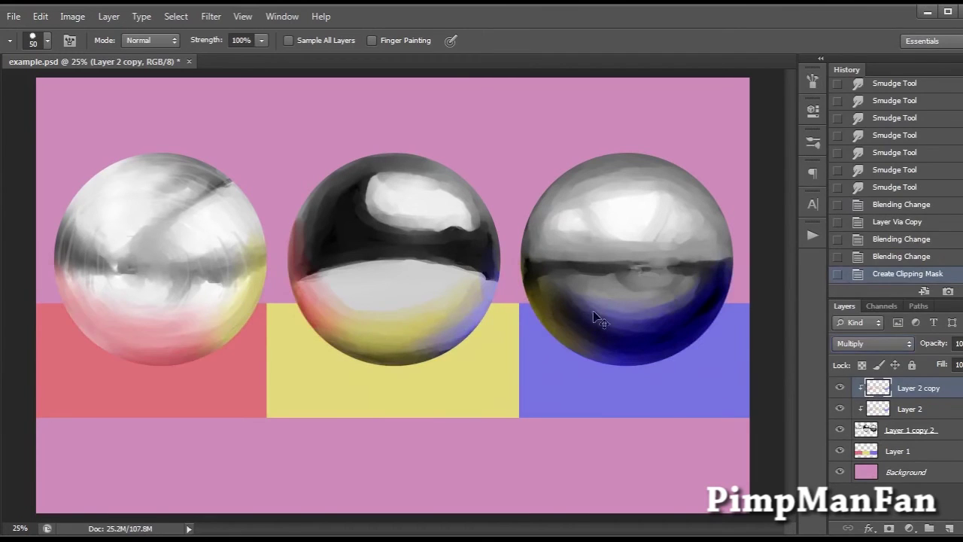
# Duplicate the Multiply reflection layer, set the new copy to Screen, and clip it to the spheres.
pyautogui.hotkey('ctrl', 'j')
pyautogui.click(871, 343)
pyautogui.click(866, 116)
pyautogui.rightClick(922, 388)
pyautogui.click(842, 193)
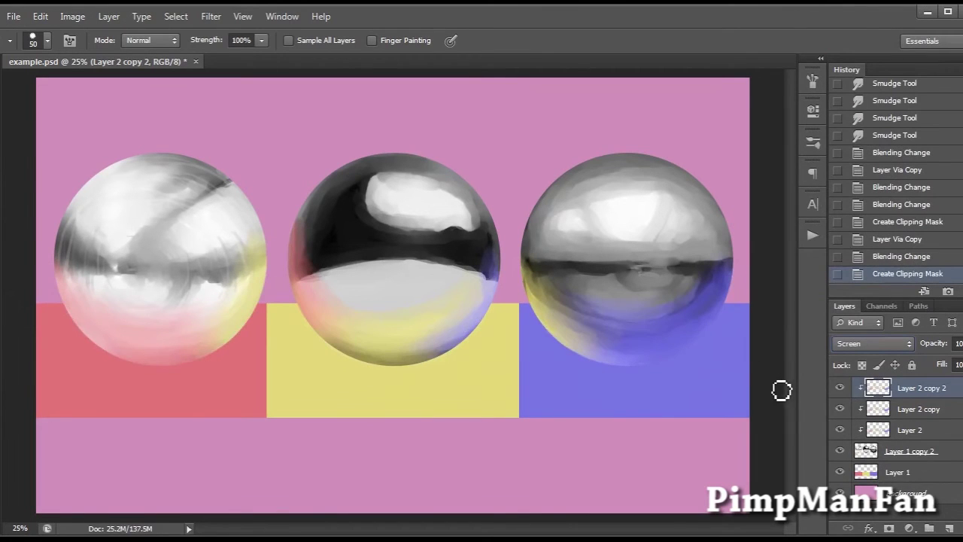
# Set the opacity of the Multiply reflection copy to 50% and of the Screen copy to 30%.
pyautogui.keyDown('shift'); pyautogui.click(958, 409); pyautogui.keyUp('shift')
pyautogui.click(958, 343)
pyautogui.write('50')
pyautogui.press('Return')
pyautogui.click(953, 388)
pyautogui.write('30')
pyautogui.press('Return')
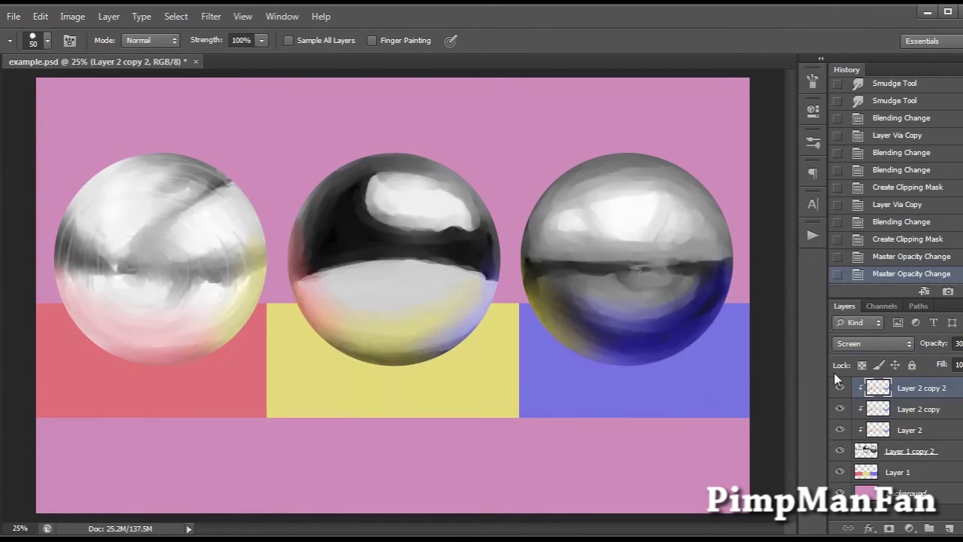
# Duplicate the Background layer and turn the copy dark grey by lowering its saturation and lightness with Hue/Saturation.
pyautogui.press('m')
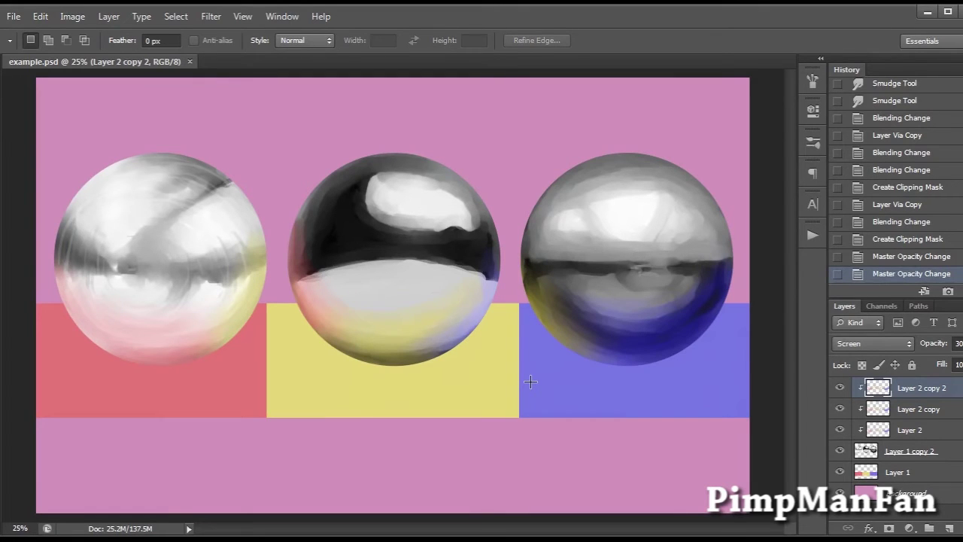
pyautogui.moveTo(933, 496); pyautogui.dragTo(949, 527)
pyautogui.hotkey('ctrl', 'u')
pyautogui.moveTo(727, 224); pyautogui.dragTo(652, 224)
pyautogui.moveTo(727, 259); pyautogui.dragTo(691, 259)
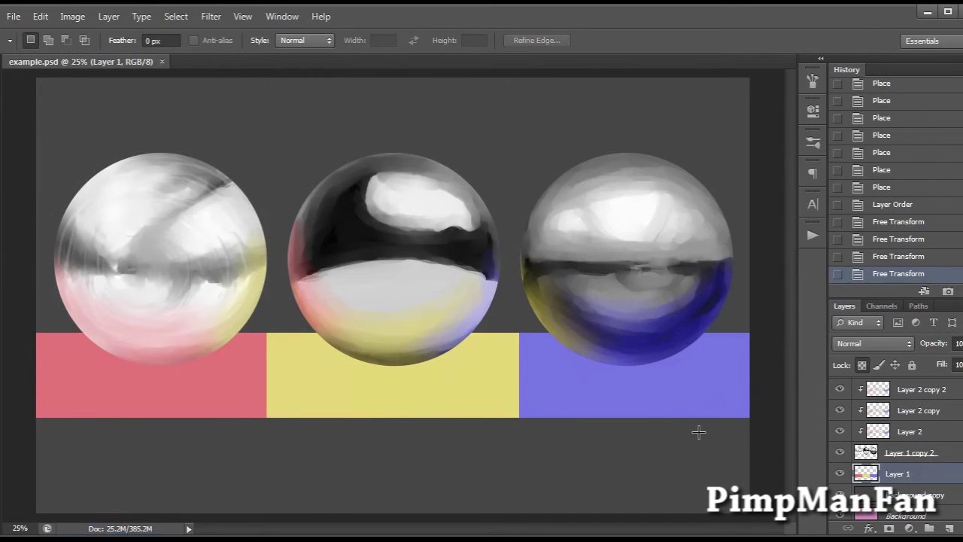
# On Layer 2, paint yellow over the middle sphere's lower half, blue over the third's, and red touches on the first's.
pyautogui.scroll(2, 908, 451)
pyautogui.click(909, 470)
pyautogui.press('b')
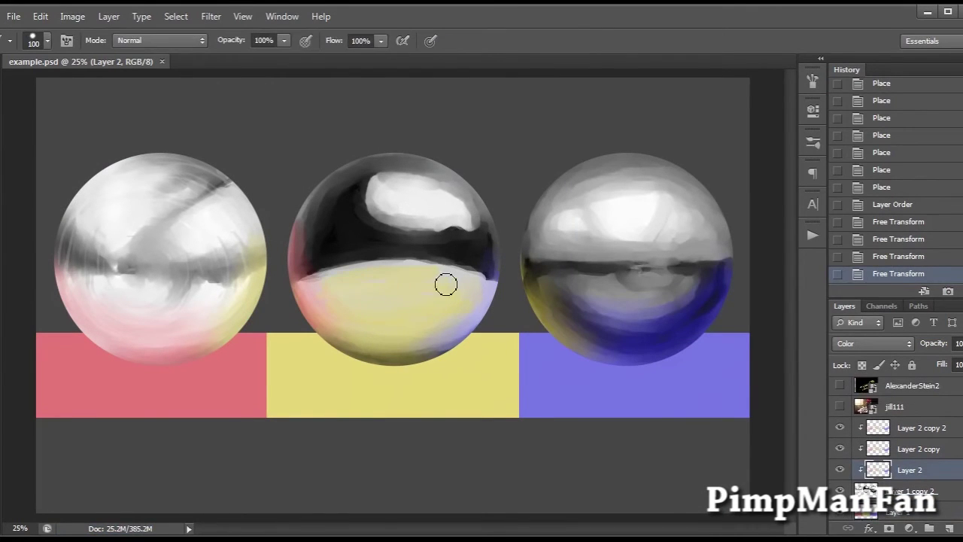
pyautogui.click(440, 303)
pyautogui.click(671, 285)
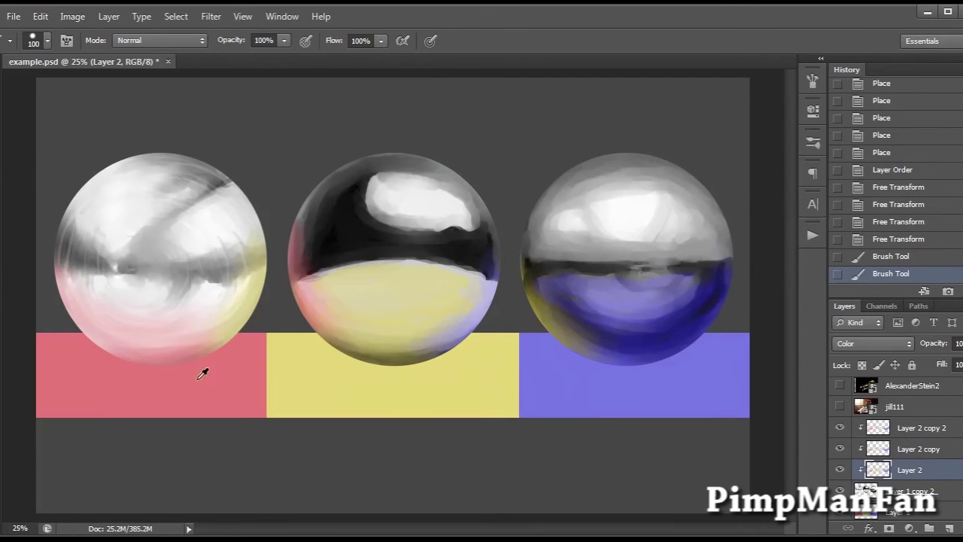
pyautogui.moveTo(182, 288); pyautogui.dragTo(218, 283)
pyautogui.click(297, 290)
# On Layer 2 copy, paint yellow on the middle sphere's lower half, red on the first's, and blue on the third's.
pyautogui.click(908, 449)
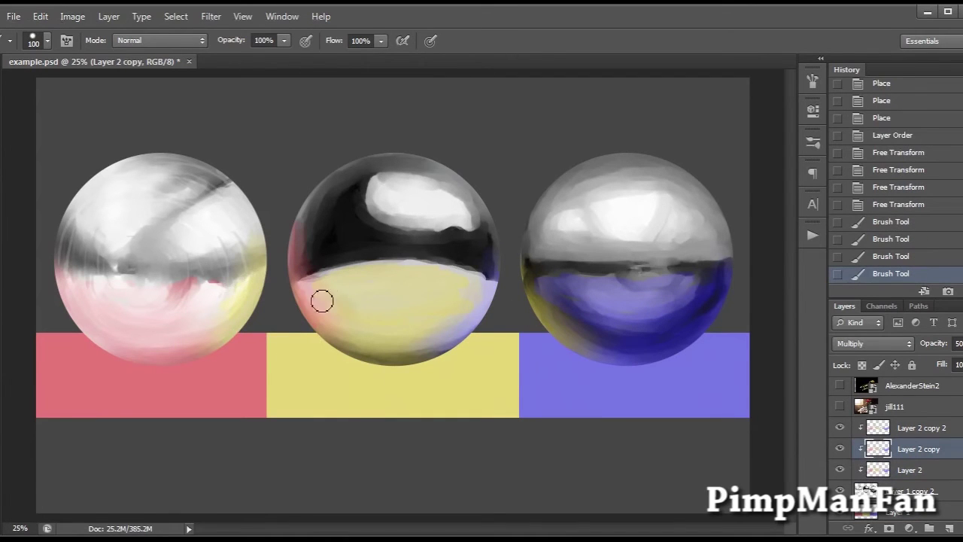
pyautogui.moveTo(354, 301)
pyautogui.mouseDown()
pyautogui.moveTo(451, 285)
pyautogui.moveTo(455, 275)
pyautogui.mouseUp()
pyautogui.keyDown('alt'); pyautogui.click(169, 387); pyautogui.keyUp('alt')
pyautogui.moveTo(135, 331)
pyautogui.mouseDown()
pyautogui.moveTo(76, 307)
pyautogui.moveTo(195, 308)
pyautogui.mouseUp()
pyautogui.moveTo(623, 322); pyautogui.dragTo(667, 308)
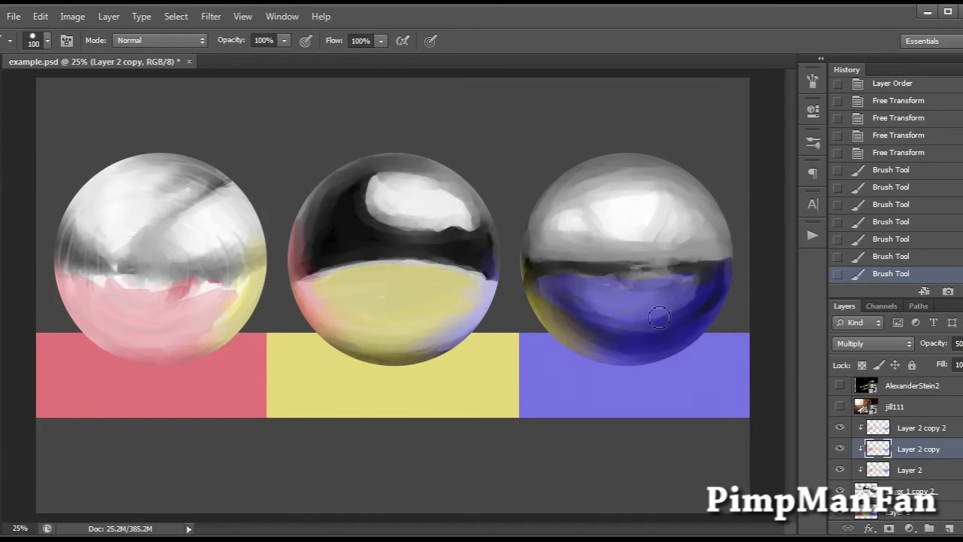
# On Layer 2 copy 2, brush colour onto the lower halves of the middle and third spheres.
pyautogui.click(910, 427)
pyautogui.moveTo(444, 299)
pyautogui.mouseDown()
pyautogui.moveTo(371, 308)
pyautogui.moveTo(421, 273)
pyautogui.moveTo(459, 263)
pyautogui.mouseUp()
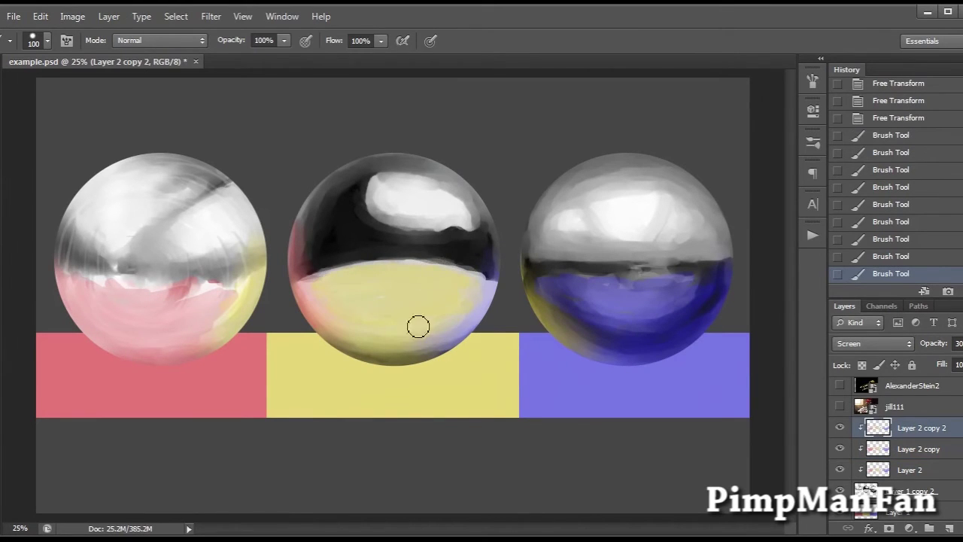
pyautogui.moveTo(587, 308); pyautogui.dragTo(585, 299)
# Smudge the coloured reflections smooth on Layer 2, Layer 2 copy and Layer 2 copy 2.
pyautogui.click(909, 469)
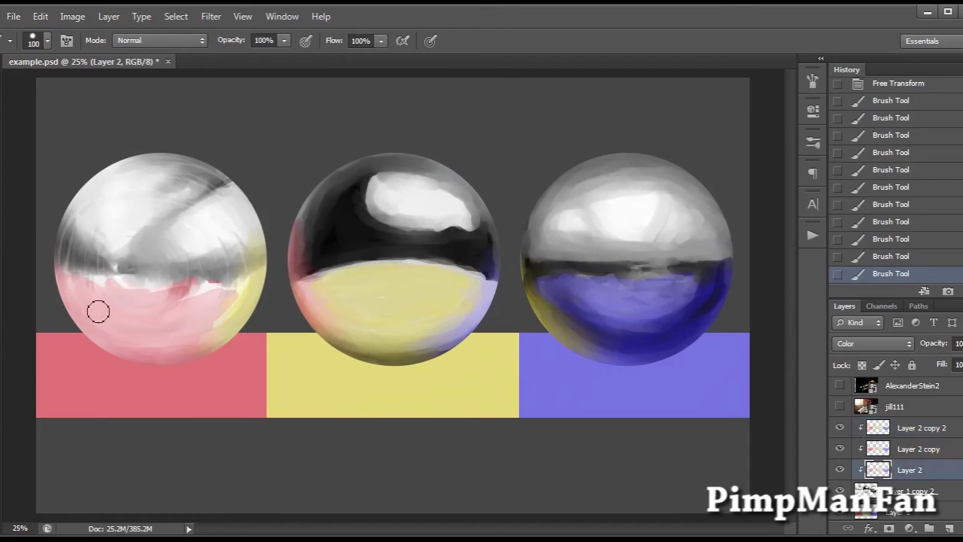
pyautogui.press('r')
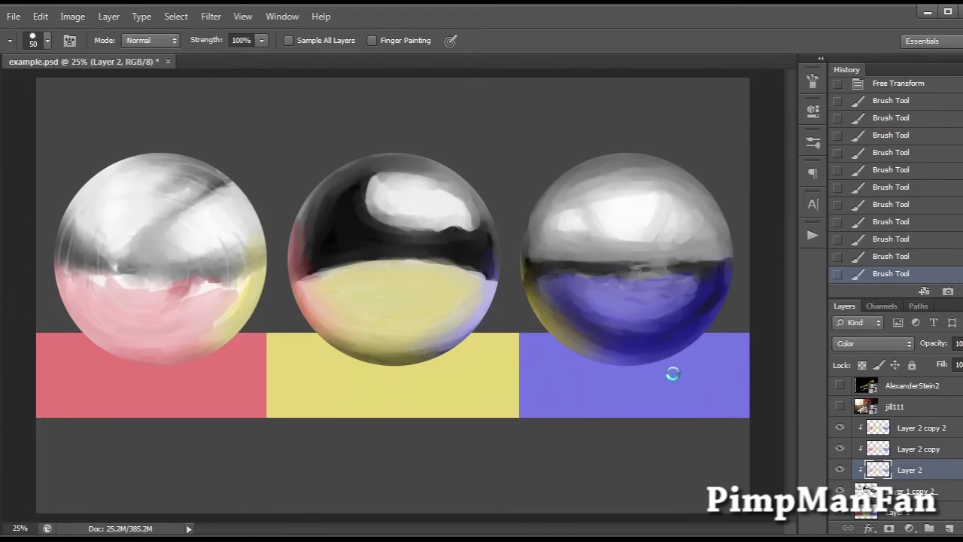
pyautogui.click(910, 448)
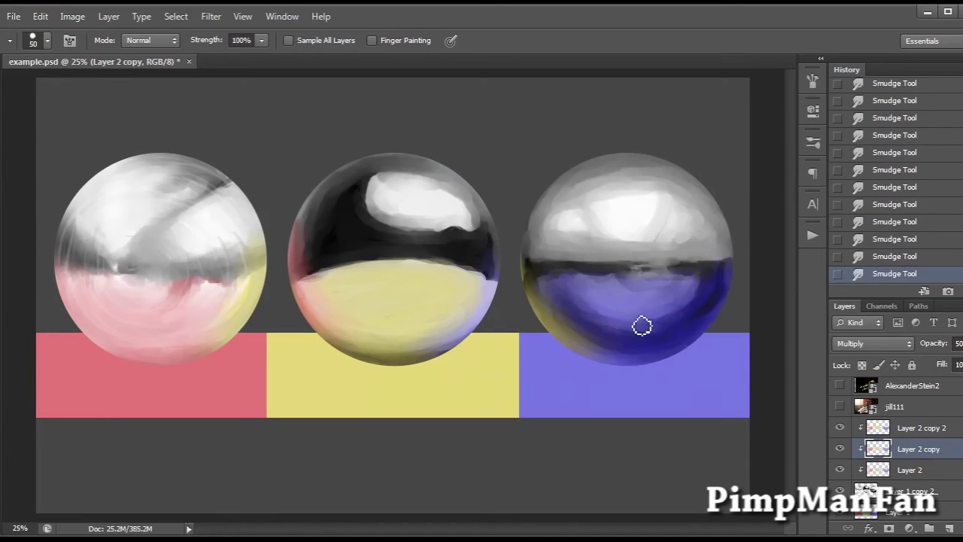
pyautogui.hotkey('alt', ']')
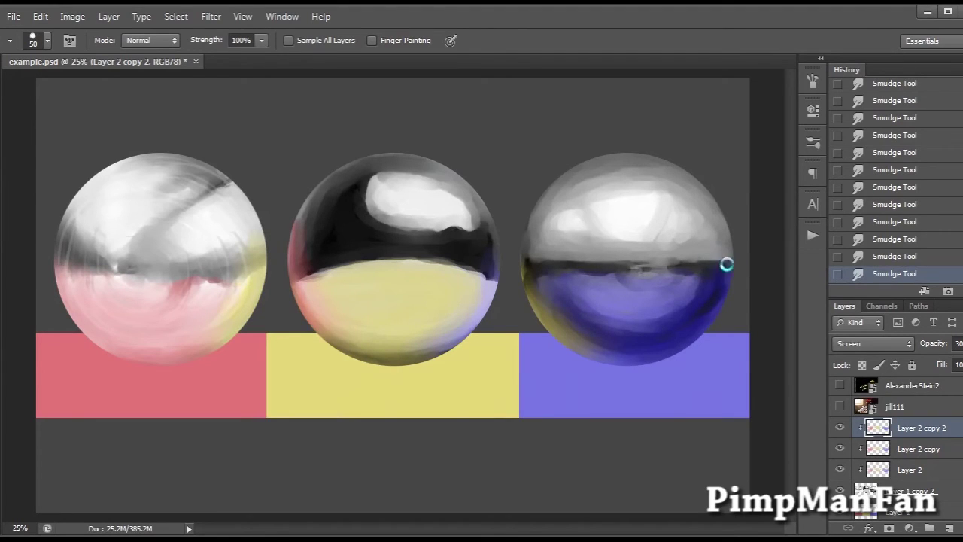
# Add a clipped layer directly above the spheres layer and hide Layer 2 and its two copies.
pyautogui.click(949, 489)
pyautogui.click(949, 527)
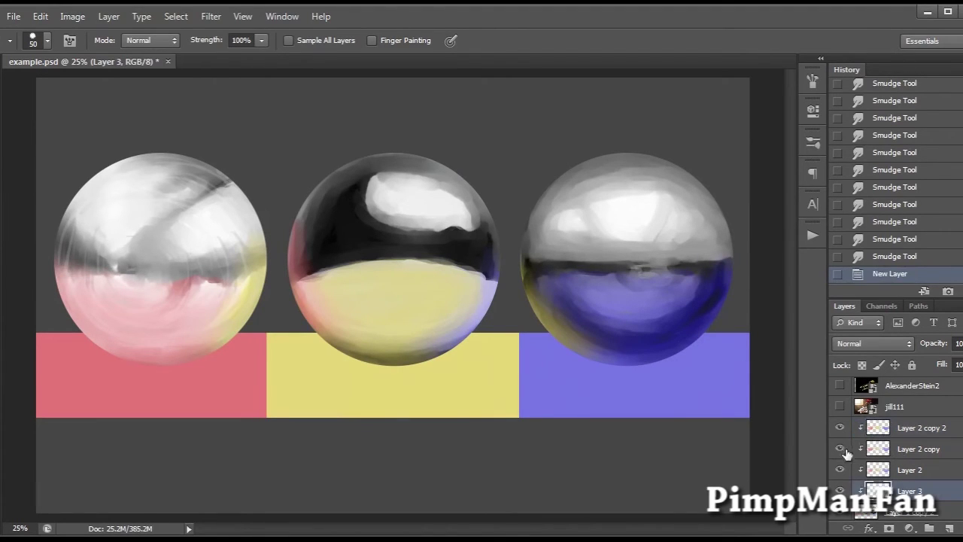
pyautogui.moveTo(839, 469); pyautogui.dragTo(840, 427)
# On Layer 3, paint a small oval reflection of the middle sphere, dark above and light below, at the first sphere's right edge.
pyautogui.press('b')
pyautogui.moveTo(248, 263)
pyautogui.mouseDown()
pyautogui.moveTo(250, 248)
pyautogui.moveTo(258, 268)
pyautogui.moveTo(249, 275)
pyautogui.mouseUp()
pyautogui.moveTo(250, 265); pyautogui.dragTo(251, 282)
pyautogui.moveTo(253, 272); pyautogui.dragTo(249, 285)
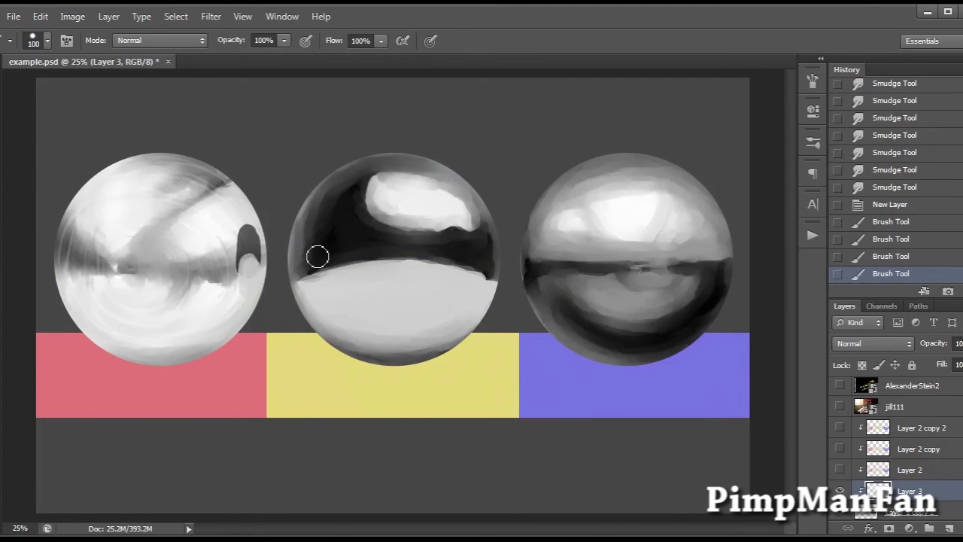
pyautogui.keyDown('alt'); pyautogui.click(308, 202); pyautogui.keyUp('alt')
pyautogui.hotkey('ctrl', 'z')
pyautogui.moveTo(254, 239)
pyautogui.mouseDown()
pyautogui.moveTo(265, 261)
pyautogui.moveTo(173, 212)
pyautogui.moveTo(263, 250)
pyautogui.moveTo(246, 255)
pyautogui.moveTo(253, 248)
pyautogui.moveTo(241, 271)
pyautogui.mouseUp()
pyautogui.moveTo(240, 260); pyautogui.dragTo(243, 286)
pyautogui.moveTo(258, 244)
pyautogui.mouseDown()
pyautogui.moveTo(238, 269)
pyautogui.moveTo(256, 238)
pyautogui.moveTo(252, 298)
pyautogui.moveTo(266, 259)
pyautogui.moveTo(255, 230)
pyautogui.moveTo(260, 264)
pyautogui.moveTo(260, 230)
pyautogui.moveTo(255, 265)
pyautogui.mouseUp()
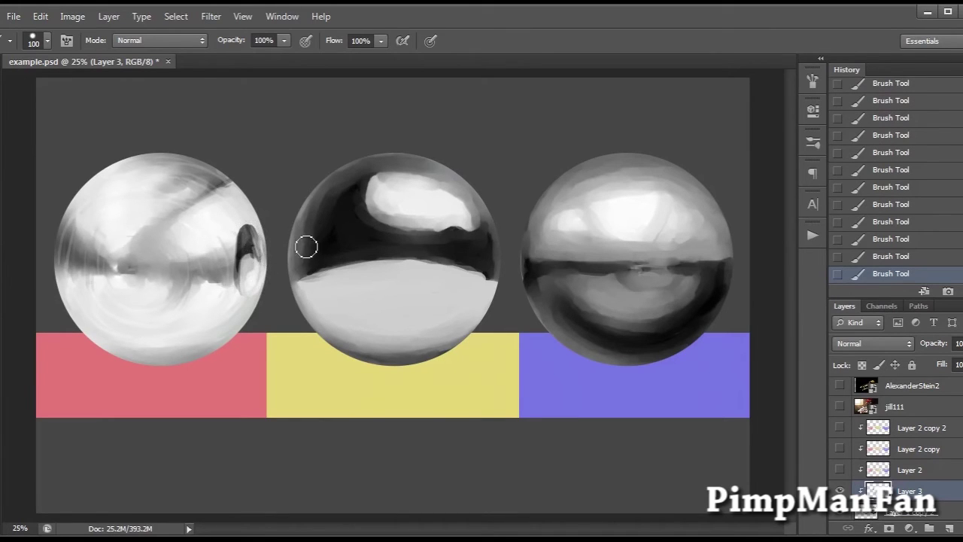
# Paint the first sphere's small light reflection at the middle sphere's left edge and trim its lower end with the Eraser.
pyautogui.moveTo(307, 238)
pyautogui.mouseDown()
pyautogui.moveTo(305, 276)
pyautogui.moveTo(315, 259)
pyautogui.moveTo(304, 280)
pyautogui.mouseUp()
pyautogui.moveTo(304, 277)
pyautogui.mouseDown()
pyautogui.moveTo(303, 243)
pyautogui.moveTo(307, 285)
pyautogui.moveTo(310, 256)
pyautogui.moveTo(302, 292)
pyautogui.mouseUp()
pyautogui.hotkey('ctrl', 'alt', 'z')
pyautogui.hotkey('ctrl', 'alt', 'z')
pyautogui.press('e')
pyautogui.moveTo(313, 289); pyautogui.dragTo(307, 294)
pyautogui.moveTo(307, 294); pyautogui.dragTo(301, 290)
pyautogui.moveTo(311, 291); pyautogui.dragTo(302, 292)
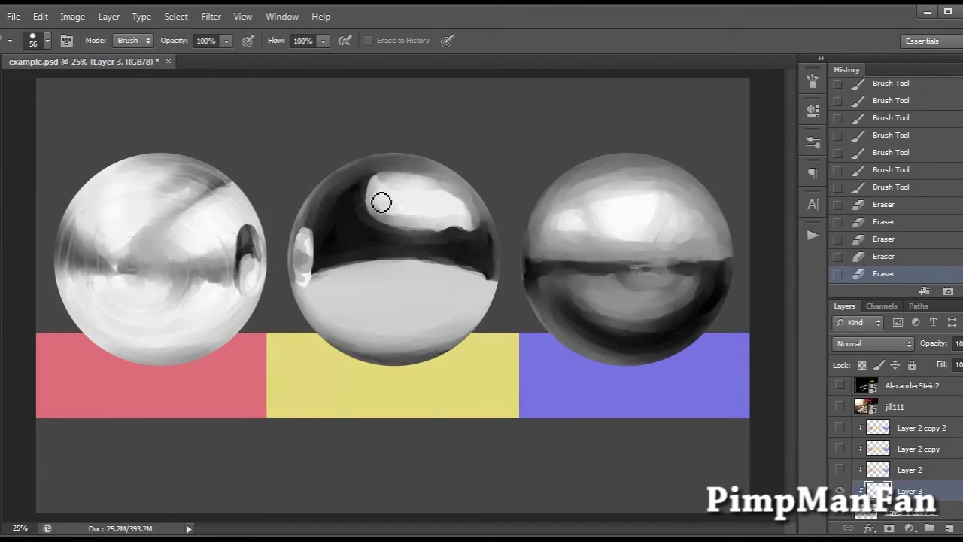
# Lasso the small reflection at the middle sphere's left edge and enlarge it slightly with Free Transform.
pyautogui.press('l')
pyautogui.moveTo(328, 225)
pyautogui.mouseDown()
pyautogui.moveTo(281, 282)
pyautogui.moveTo(328, 233)
pyautogui.mouseUp()
pyautogui.hotkey('ctrl', 't')
pyautogui.moveTo(339, 193); pyautogui.dragTo(341, 191)
pyautogui.moveTo(307, 332); pyautogui.dragTo(307, 347)
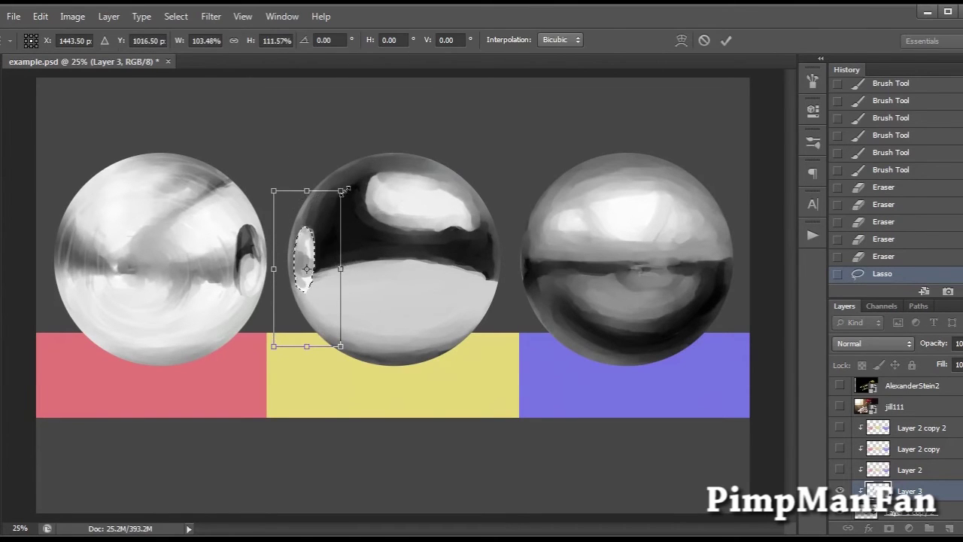
pyautogui.press('Return')
pyautogui.hotkey('ctrl', 'd')
# Refine the small reflection at the middle sphere's left edge with brush strokes, undoing the unwanted dabs.
pyautogui.press('b')
pyautogui.moveTo(304, 267); pyautogui.dragTo(305, 242)
pyautogui.moveTo(305, 239); pyautogui.dragTo(308, 245)
pyautogui.moveTo(309, 232); pyautogui.dragTo(304, 239)
pyautogui.moveTo(306, 235)
pyautogui.mouseDown()
pyautogui.moveTo(337, 224)
pyautogui.moveTo(307, 225)
pyautogui.mouseUp()
pyautogui.moveTo(304, 255); pyautogui.dragTo(317, 279)
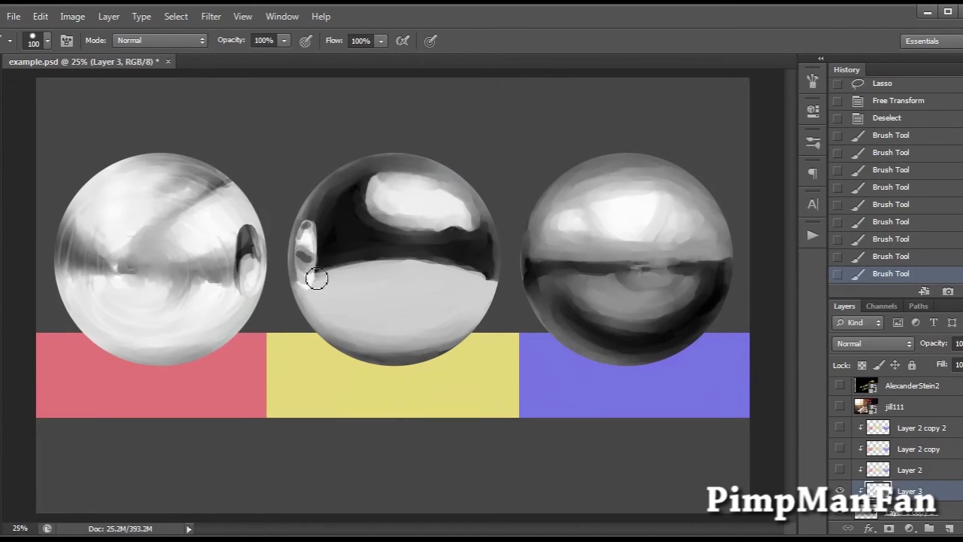
pyautogui.hotkey('ctrl', 'z')
pyautogui.click(301, 259)
pyautogui.click(301, 258)
pyautogui.hotkey('ctrl', 'z')
pyautogui.hotkey('ctrl', 'z')
pyautogui.click(298, 257)
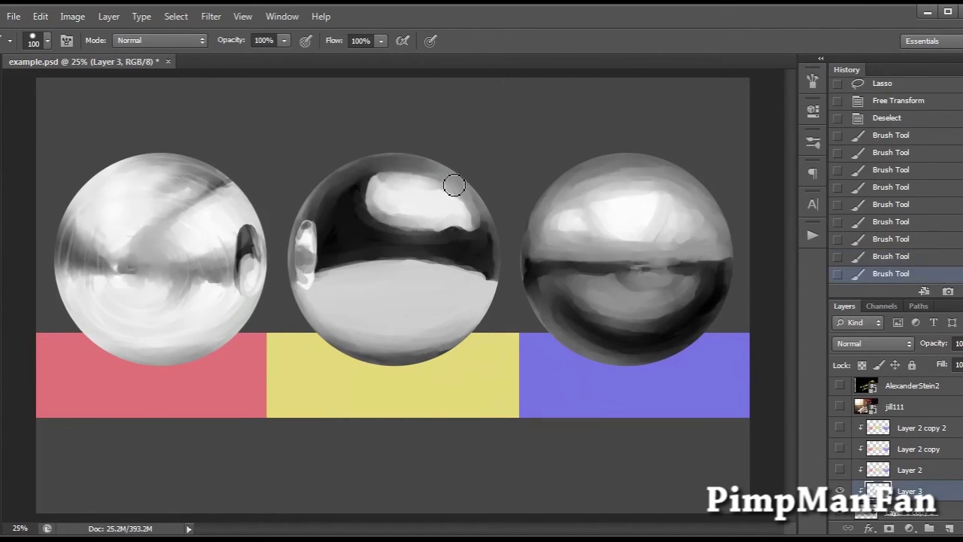
# Paint the middle sphere's dark oval reflection with light spots at the third sphere's left edge.
pyautogui.moveTo(532, 239)
pyautogui.mouseDown()
pyautogui.moveTo(544, 273)
pyautogui.moveTo(540, 252)
pyautogui.mouseUp()
pyautogui.moveTo(539, 241); pyautogui.dragTo(533, 277)
pyautogui.keyDown('alt'); pyautogui.click(462, 285); pyautogui.keyUp('alt')
pyautogui.keyDown('alt'); pyautogui.click(449, 216); pyautogui.keyUp('alt')
pyautogui.click(537, 237)
pyautogui.keyDown('alt'); pyautogui.click(495, 255); pyautogui.keyUp('alt')
pyautogui.keyDown('alt'); pyautogui.click(542, 215); pyautogui.keyUp('alt')
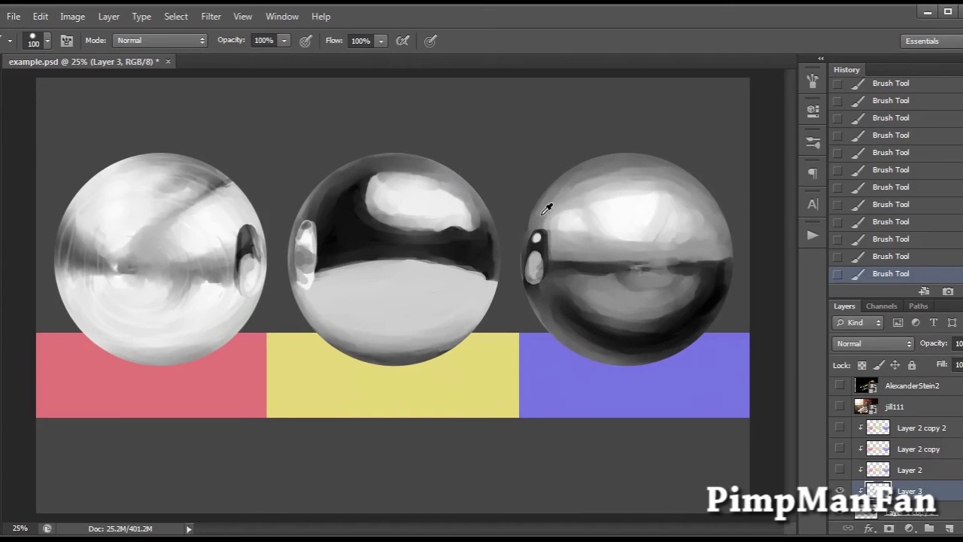
# Paint the third sphere's small grey oval reflection at the middle sphere's right edge.
pyautogui.moveTo(487, 243); pyautogui.dragTo(491, 279)
pyautogui.hotkey('ctrl', 'z')
pyautogui.moveTo(488, 241)
pyautogui.mouseDown()
pyautogui.moveTo(488, 280)
pyautogui.moveTo(493, 261)
pyautogui.mouseUp()
pyautogui.keyDown('alt'); pyautogui.click(573, 317); pyautogui.keyUp('alt')
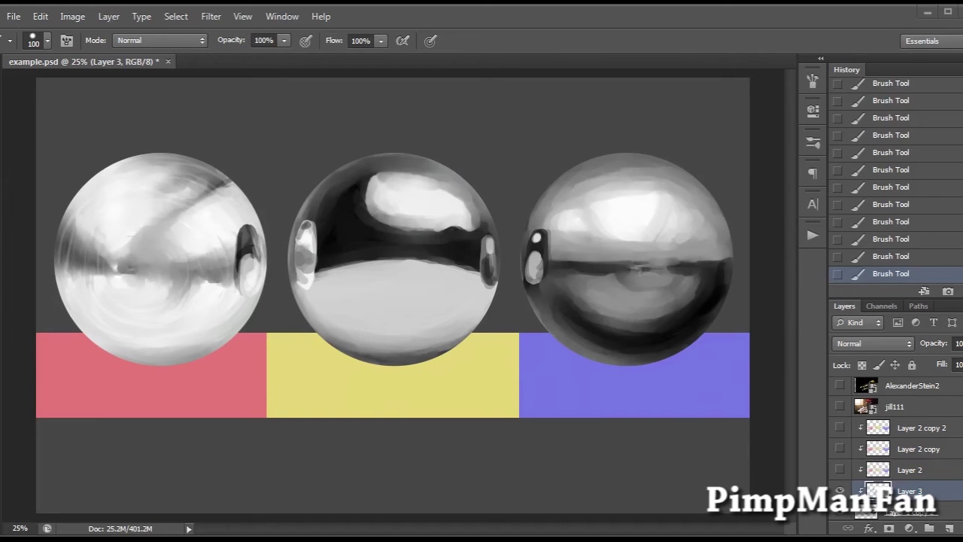
# Lasso the oval reflection on the first sphere, shrink it to about 94%, and shift it slightly upward.
pyautogui.press('l')
pyautogui.moveTo(263, 188); pyautogui.dragTo(271, 191)
pyautogui.hotkey('ctrl', 't')
pyautogui.moveTo(205, 188); pyautogui.dragTo(209, 197)
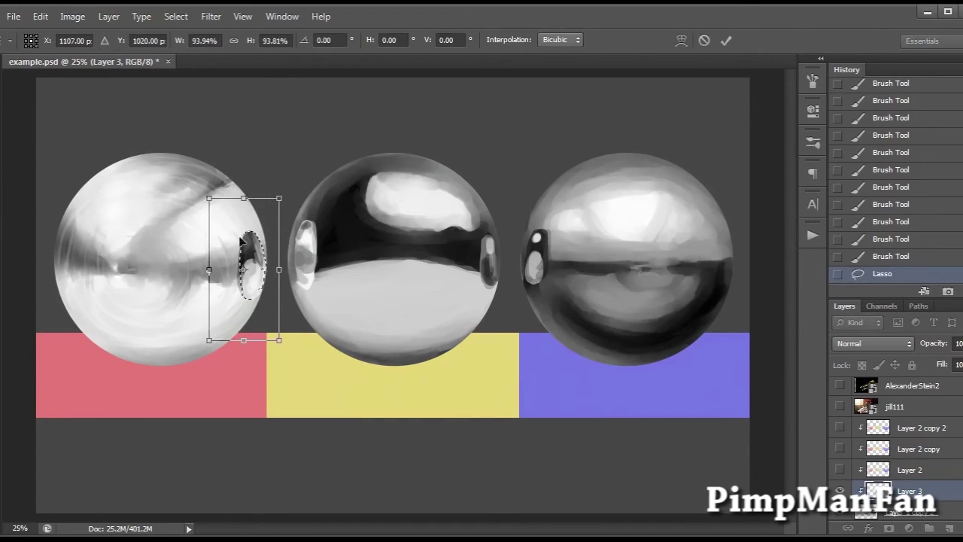
pyautogui.moveTo(260, 308); pyautogui.dragTo(259, 301)
pyautogui.press('Return')
pyautogui.hotkey('ctrl', 'd')
# Lasso the small reflection at the middle sphere's left edge again and adjust it with Free Transform.
pyautogui.moveTo(322, 188); pyautogui.dragTo(320, 192)
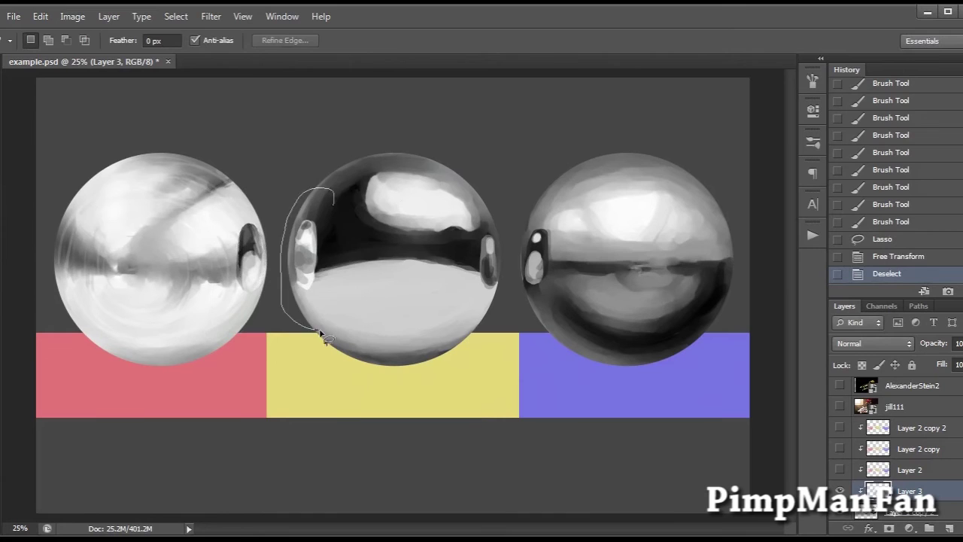
pyautogui.hotkey('ctrl', 't')
pyautogui.press('Return')
pyautogui.hotkey('ctrl', 'd')
# Show Layer 2 and its two copies again and save the document.
pyautogui.moveTo(840, 469); pyautogui.dragTo(841, 427)
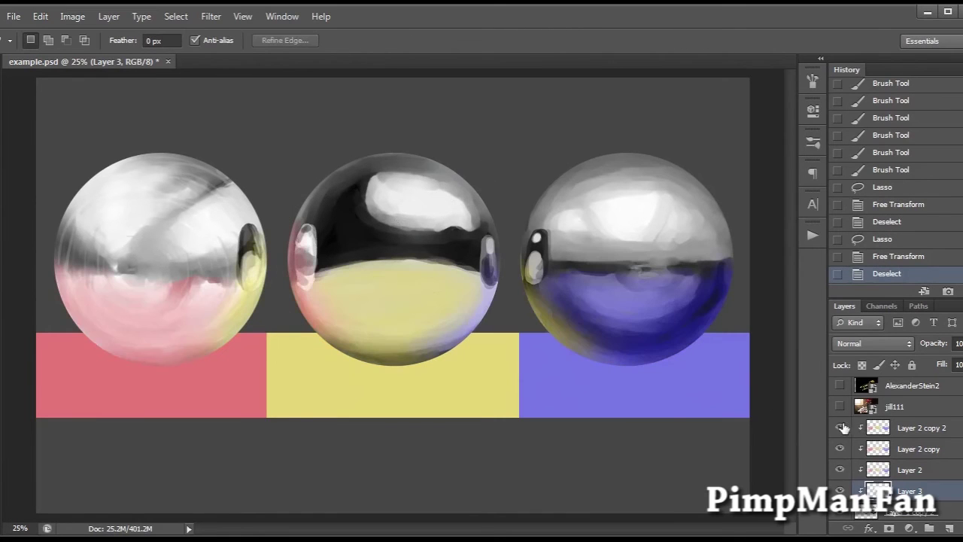
pyautogui.press('m')
pyautogui.hotkey('ctrl', 's')
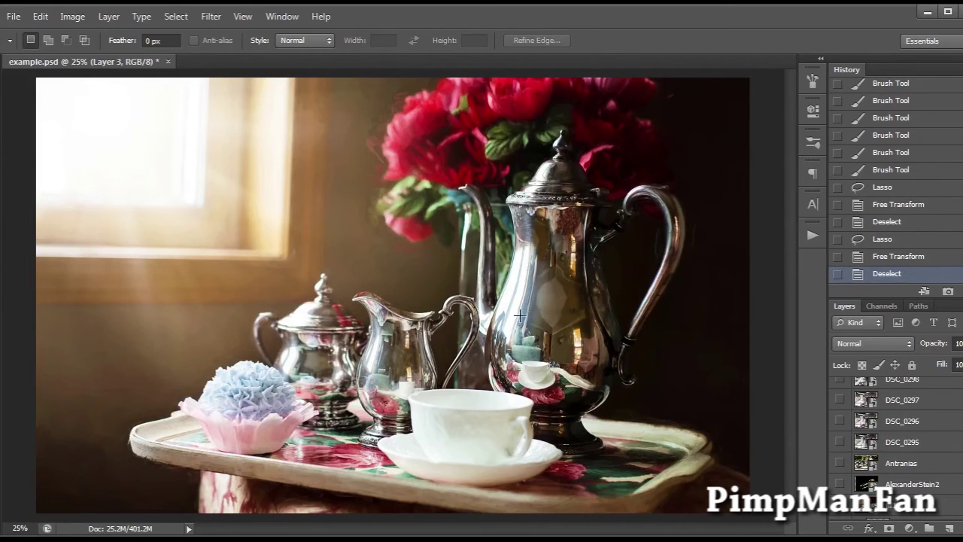
# Set the foreground colour to pure red (R 255) and add a new layer for annotations on the teapot photo.
pyautogui.press('b')
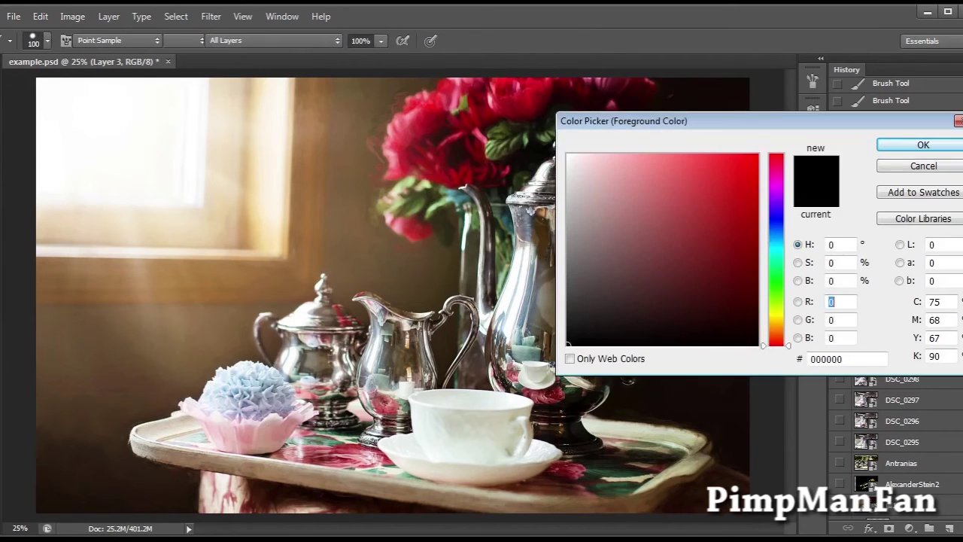
pyautogui.write('255')
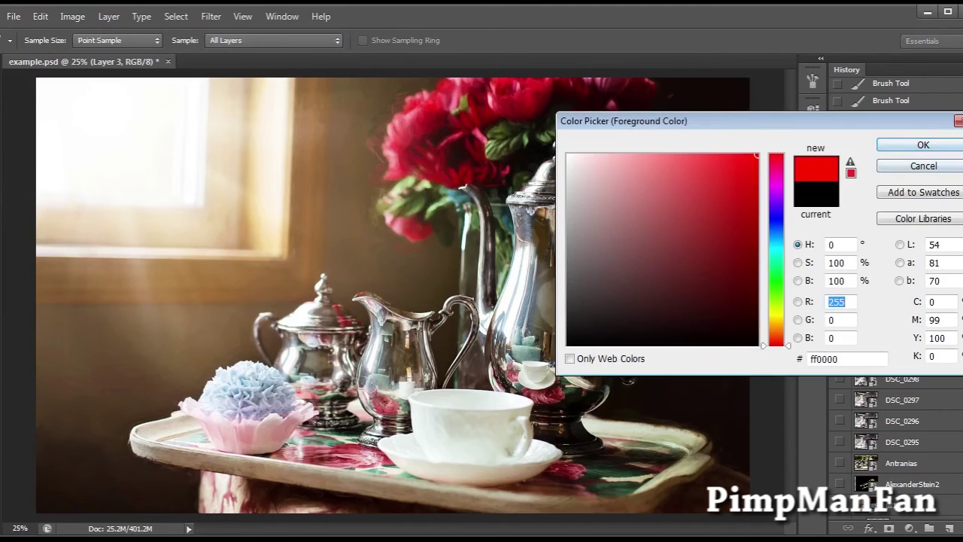
pyautogui.press('Return')
pyautogui.click(949, 528)
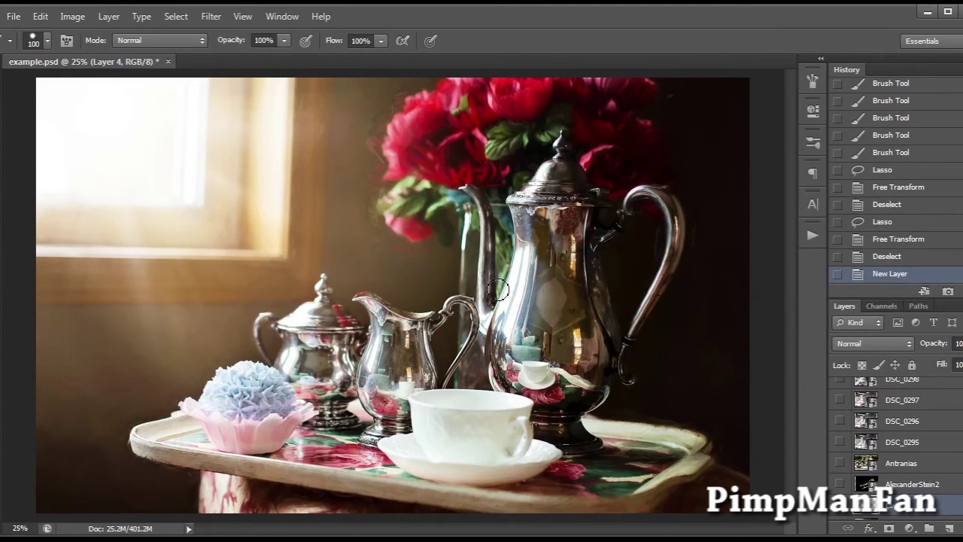
# Point out the cup and tray reflections on the silver pots with temporary red strokes, undoing each one.
pyautogui.moveTo(569, 374)
pyautogui.mouseDown()
pyautogui.moveTo(594, 385)
pyautogui.moveTo(589, 348)
pyautogui.mouseUp()
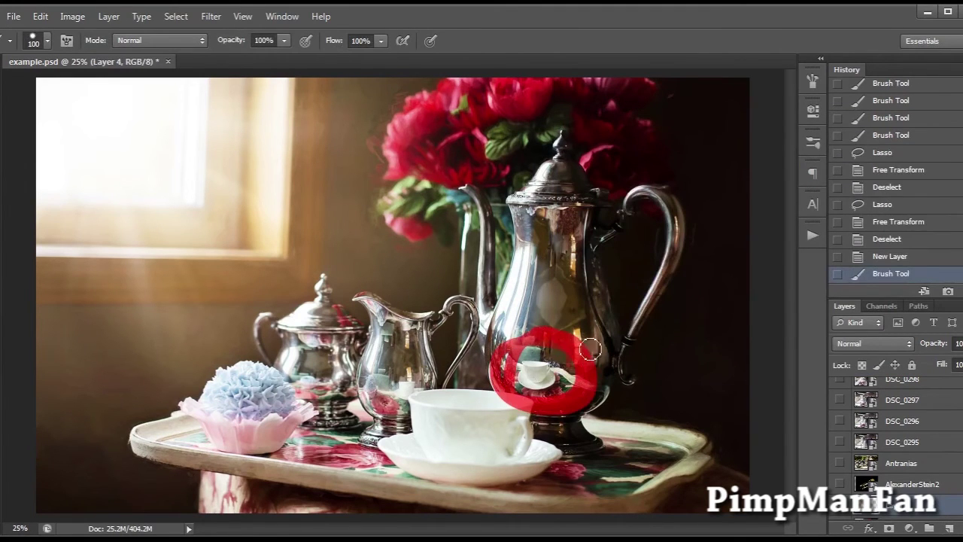
pyautogui.hotkey('ctrl', 'z')
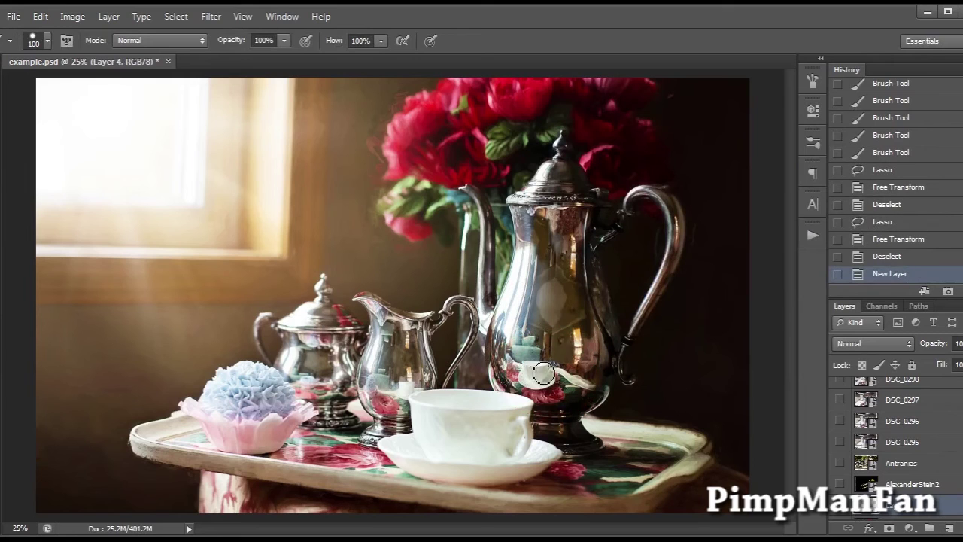
pyautogui.moveTo(544, 372)
pyautogui.mouseDown()
pyautogui.moveTo(500, 405)
pyautogui.moveTo(523, 384)
pyautogui.mouseUp()
pyautogui.hotkey('ctrl', 'z')
pyautogui.moveTo(508, 402); pyautogui.dragTo(552, 373)
pyautogui.hotkey('ctrl', 'z')
pyautogui.moveTo(392, 385); pyautogui.dragTo(423, 407)
pyautogui.hotkey('ctrl', 'z')
pyautogui.moveTo(594, 207); pyautogui.dragTo(593, 211)
pyautogui.hotkey('ctrl', 'z')
pyautogui.moveTo(399, 277)
pyautogui.mouseDown()
pyautogui.moveTo(333, 312)
pyautogui.moveTo(360, 288)
pyautogui.mouseUp()
pyautogui.hotkey('ctrl', 'z')
# Show the audio jack photo, move Layer 4 above it, and set the brush size to 17 px.
pyautogui.click(840, 484)
pyautogui.moveTo(899, 505); pyautogui.dragTo(900, 481)
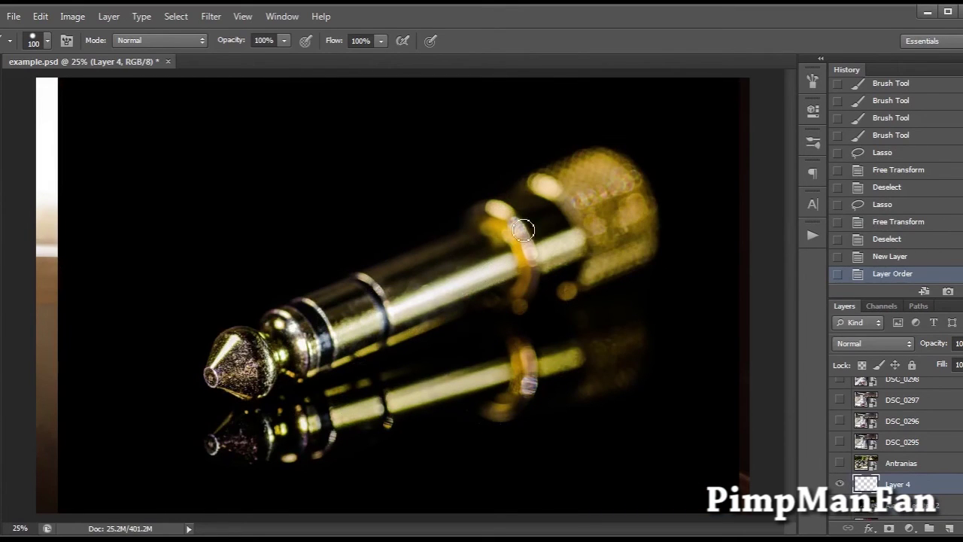
pyautogui.rightClick(610, 256)
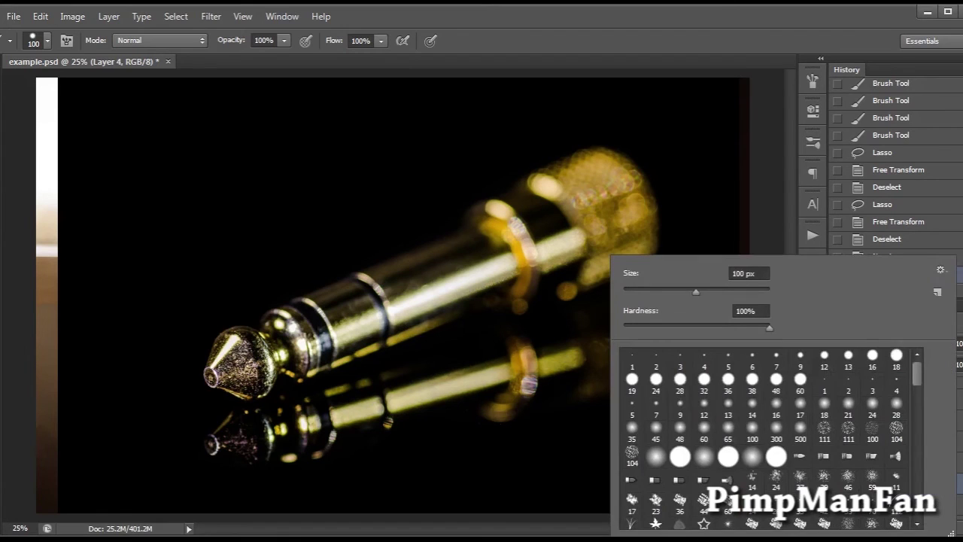
pyautogui.click(635, 290)
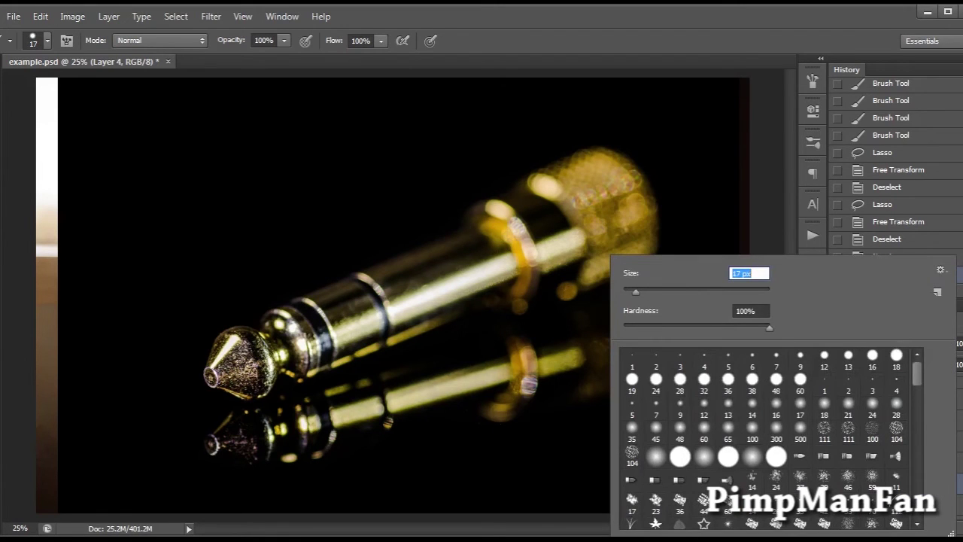
# Mark the jack's highlights and floor reflection with temporary red strokes, undoing each one.
pyautogui.moveTo(657, 178)
pyautogui.mouseDown()
pyautogui.moveTo(572, 188)
pyautogui.moveTo(457, 339)
pyautogui.moveTo(639, 248)
pyautogui.moveTo(621, 236)
pyautogui.mouseUp()
pyautogui.hotkey('ctrl', 'z')
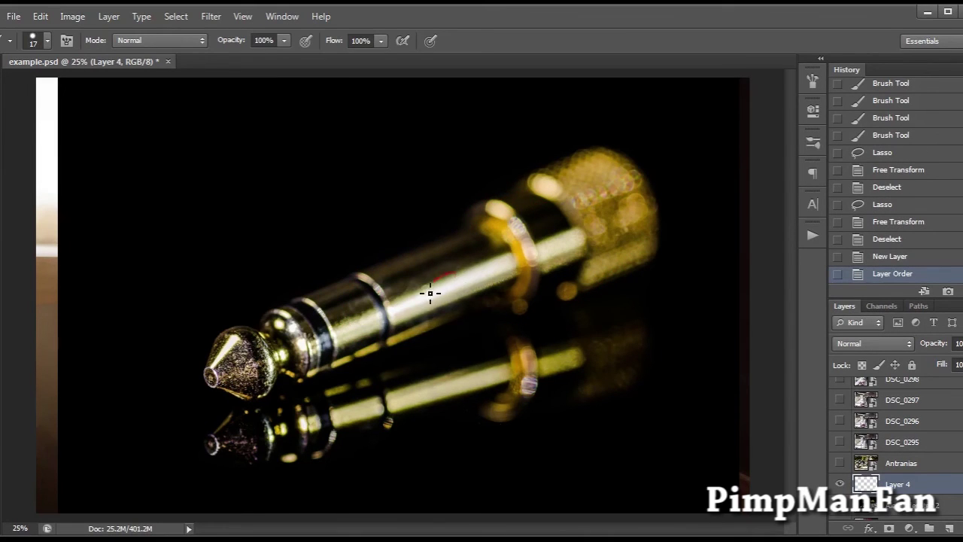
pyautogui.moveTo(431, 293)
pyautogui.mouseDown()
pyautogui.moveTo(465, 305)
pyautogui.moveTo(407, 310)
pyautogui.moveTo(447, 307)
pyautogui.mouseUp()
pyautogui.hotkey('ctrl', 'z')
pyautogui.moveTo(712, 202)
pyautogui.mouseDown()
pyautogui.moveTo(414, 308)
pyautogui.moveTo(387, 303)
pyautogui.moveTo(433, 301)
pyautogui.mouseUp()
pyautogui.hotkey('ctrl', 'z')
pyautogui.moveTo(493, 344)
pyautogui.mouseDown()
pyautogui.moveTo(444, 344)
pyautogui.moveTo(574, 350)
pyautogui.moveTo(572, 342)
pyautogui.mouseUp()
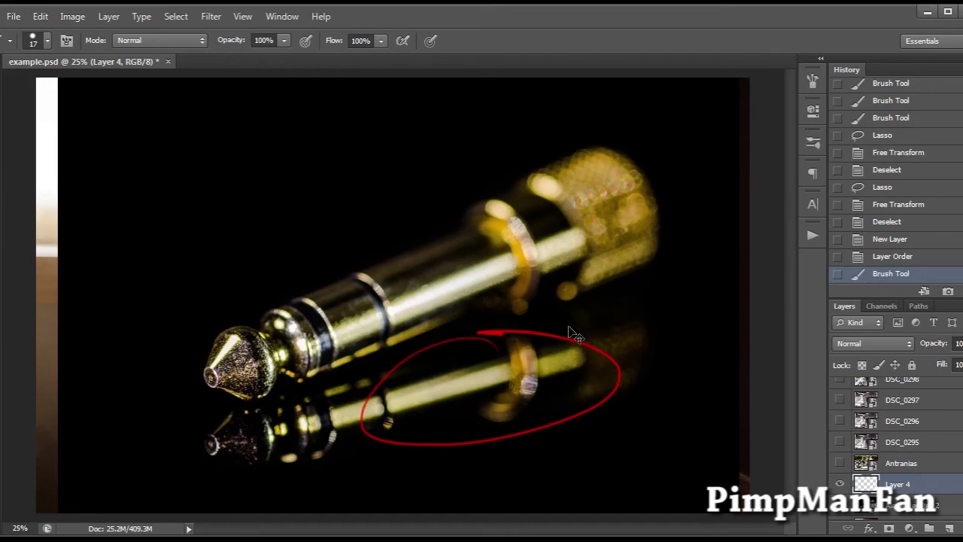
pyautogui.hotkey('ctrl', 'z')
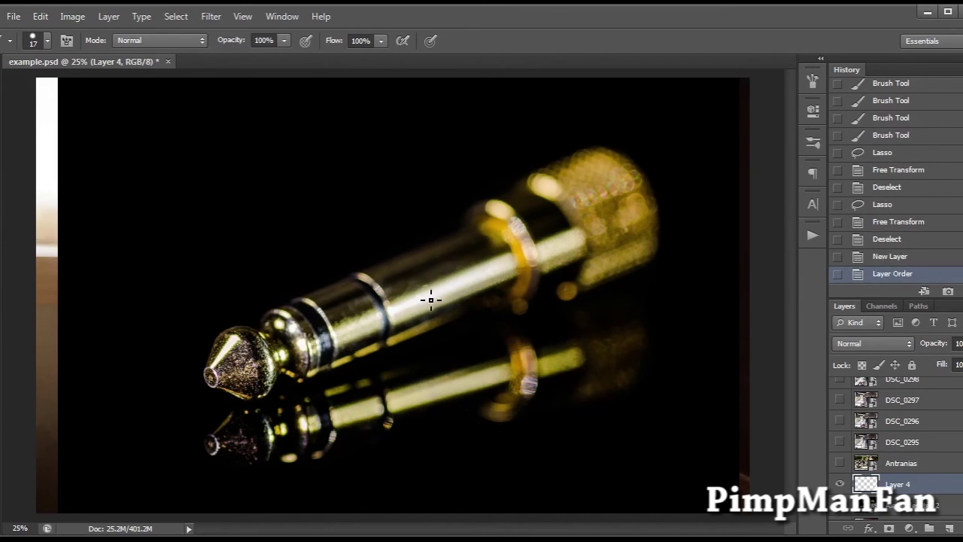
pyautogui.moveTo(430, 299)
pyautogui.mouseDown()
pyautogui.moveTo(472, 378)
pyautogui.moveTo(459, 382)
pyautogui.moveTo(473, 405)
pyautogui.moveTo(459, 392)
pyautogui.moveTo(475, 358)
pyautogui.moveTo(411, 337)
pyautogui.moveTo(437, 328)
pyautogui.moveTo(301, 379)
pyautogui.moveTo(438, 352)
pyautogui.moveTo(428, 328)
pyautogui.mouseUp()
pyautogui.hotkey('ctrl', 'z')
pyautogui.moveTo(468, 300)
pyautogui.mouseDown()
pyautogui.moveTo(528, 364)
pyautogui.moveTo(443, 312)
pyautogui.moveTo(494, 385)
pyautogui.moveTo(431, 316)
pyautogui.moveTo(459, 401)
pyautogui.moveTo(432, 340)
pyautogui.moveTo(442, 376)
pyautogui.moveTo(410, 417)
pyautogui.mouseUp()
pyautogui.hotkey('ctrl', 'z')
# Move Layer 4 above the motorcycle photo and circle the chrome exhaust pipes in red, undoing the stray strokes.
pyautogui.hotkey('ctrl', ']')
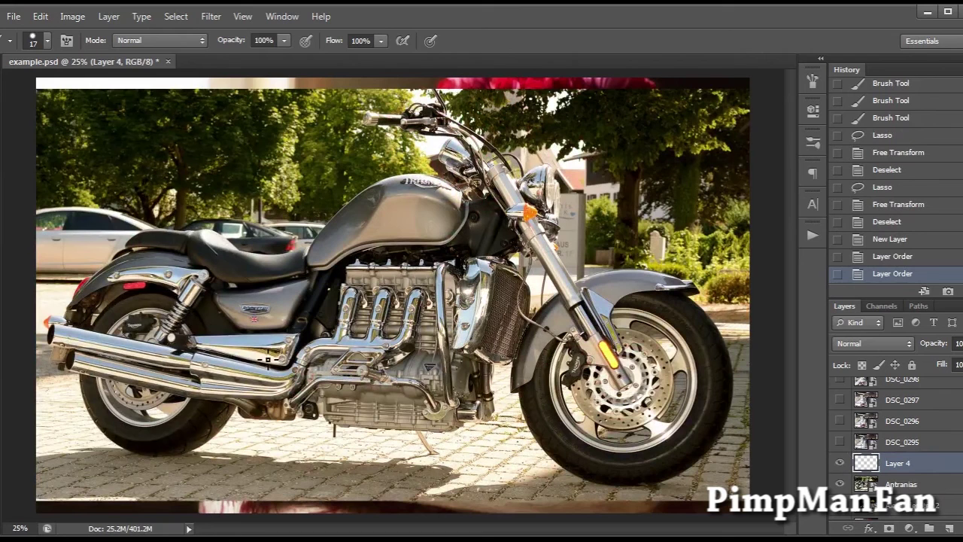
pyautogui.moveTo(268, 363)
pyautogui.mouseDown()
pyautogui.moveTo(200, 354)
pyautogui.moveTo(305, 331)
pyautogui.moveTo(150, 357)
pyautogui.moveTo(236, 357)
pyautogui.mouseUp()
pyautogui.hotkey('ctrl', 'z')
pyautogui.moveTo(142, 349)
pyautogui.mouseDown()
pyautogui.moveTo(323, 375)
pyautogui.moveTo(117, 353)
pyautogui.moveTo(213, 299)
pyautogui.moveTo(256, 285)
pyautogui.moveTo(290, 295)
pyautogui.mouseUp()
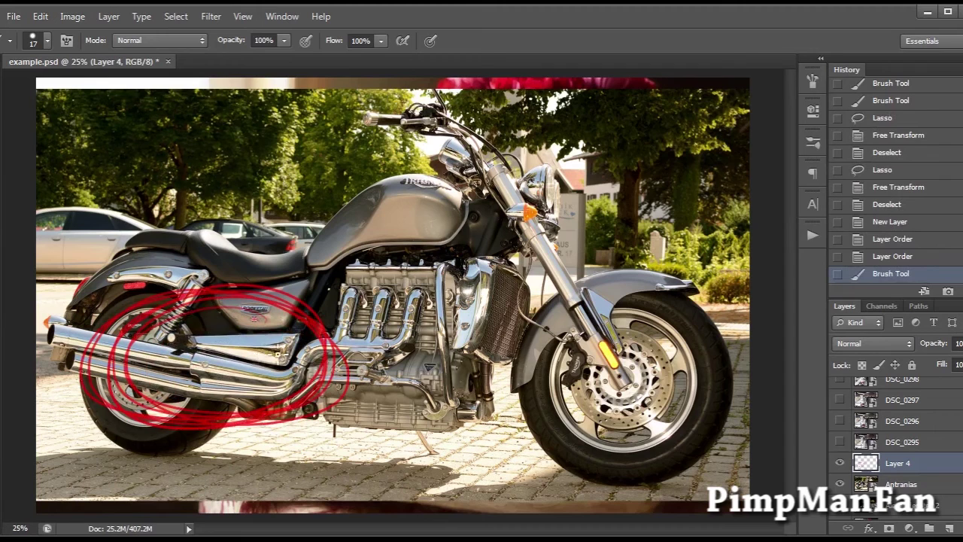
pyautogui.moveTo(277, 342)
pyautogui.mouseDown()
pyautogui.moveTo(180, 360)
pyautogui.moveTo(69, 441)
pyautogui.moveTo(58, 400)
pyautogui.moveTo(83, 437)
pyautogui.moveTo(121, 439)
pyautogui.mouseUp()
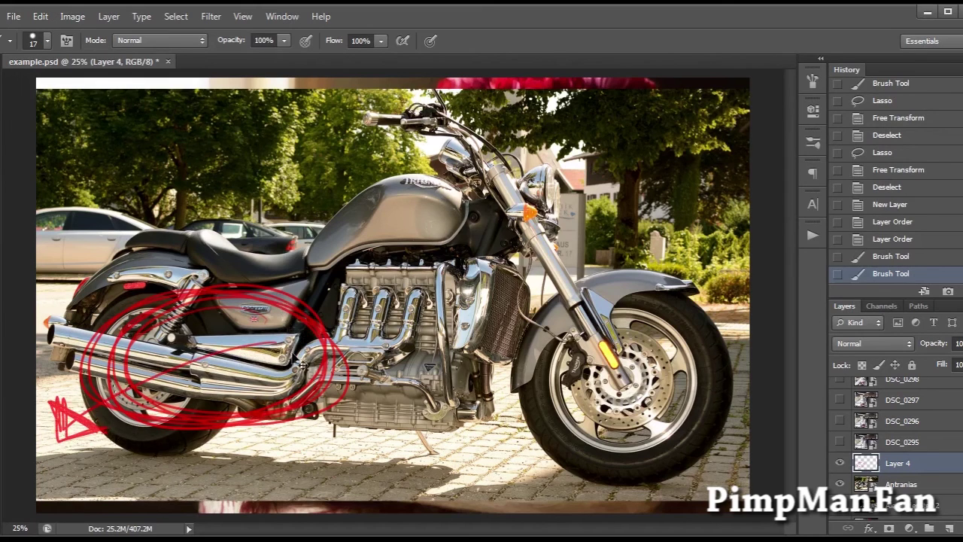
pyautogui.hotkey('ctrl', 'z')
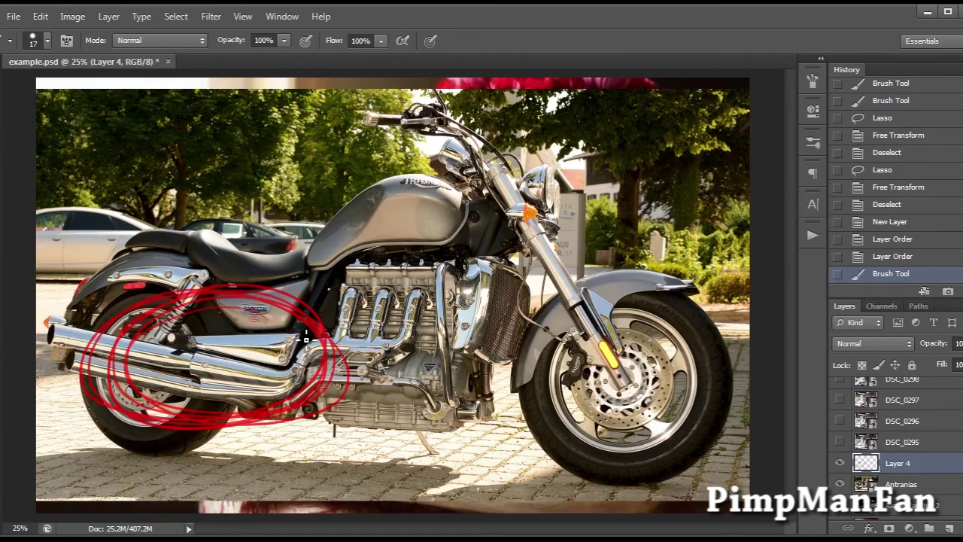
# Mark the exhaust pipes and sketch a triangle over the trees with temporary red strokes, undoing them and the exhaust circles.
pyautogui.moveTo(186, 340)
pyautogui.mouseDown()
pyautogui.moveTo(295, 374)
pyautogui.moveTo(316, 337)
pyautogui.moveTo(186, 335)
pyautogui.moveTo(194, 366)
pyautogui.moveTo(295, 376)
pyautogui.mouseUp()
pyautogui.hotkey('ctrl', 'z')
pyautogui.moveTo(222, 241)
pyautogui.mouseDown()
pyautogui.moveTo(215, 216)
pyautogui.moveTo(231, 252)
pyautogui.mouseUp()
pyautogui.hotkey('ctrl', 'z')
pyautogui.moveTo(301, 148)
pyautogui.mouseDown()
pyautogui.moveTo(136, 194)
pyautogui.moveTo(337, 220)
pyautogui.moveTo(333, 207)
pyautogui.mouseUp()
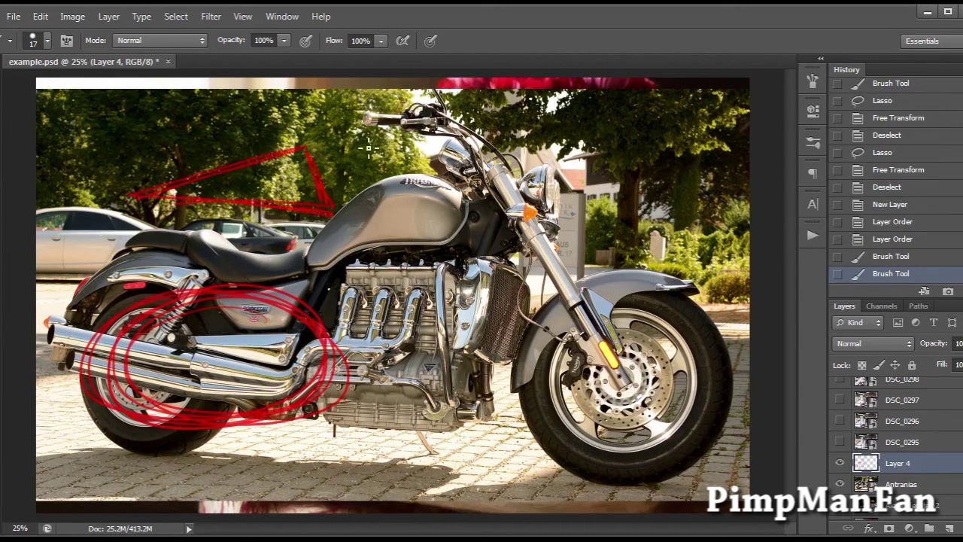
pyautogui.hotkey('ctrl', 'z')
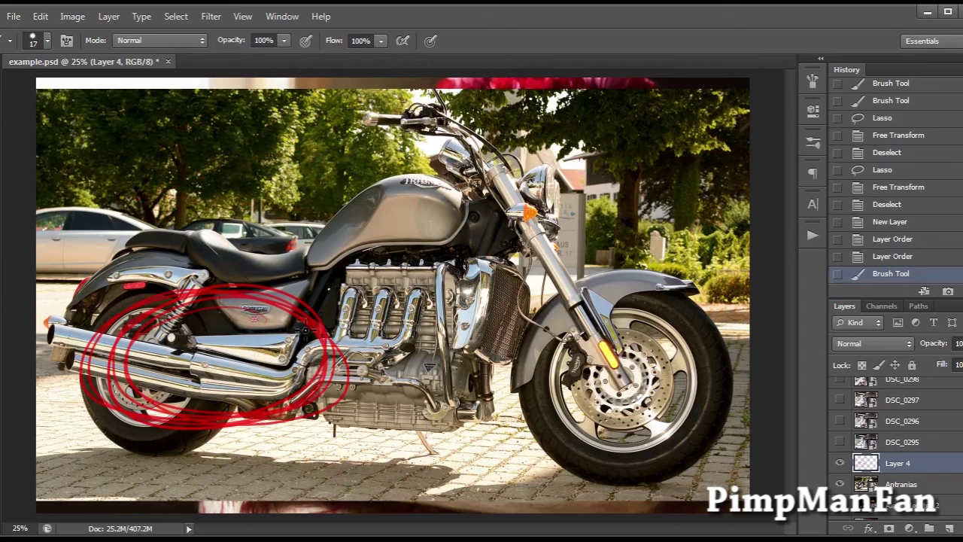
pyautogui.hotkey('ctrl', 'z')
# Place Layer 4 above the DSC_0295 to DSC_0299 photos and mark the kettle with a temporary red stroke, undoing it.
pyautogui.moveTo(950, 381); pyautogui.dragTo(950, 380)
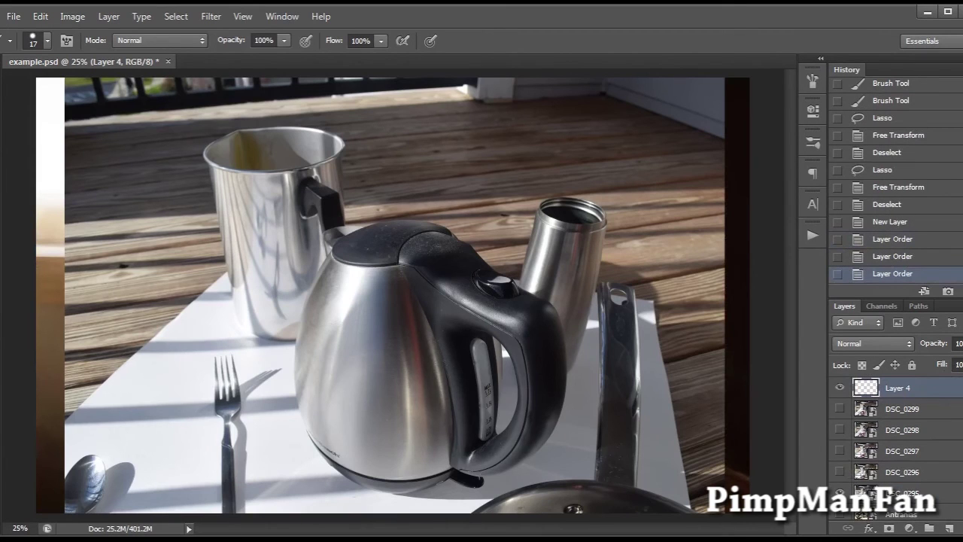
pyautogui.click(876, 490)
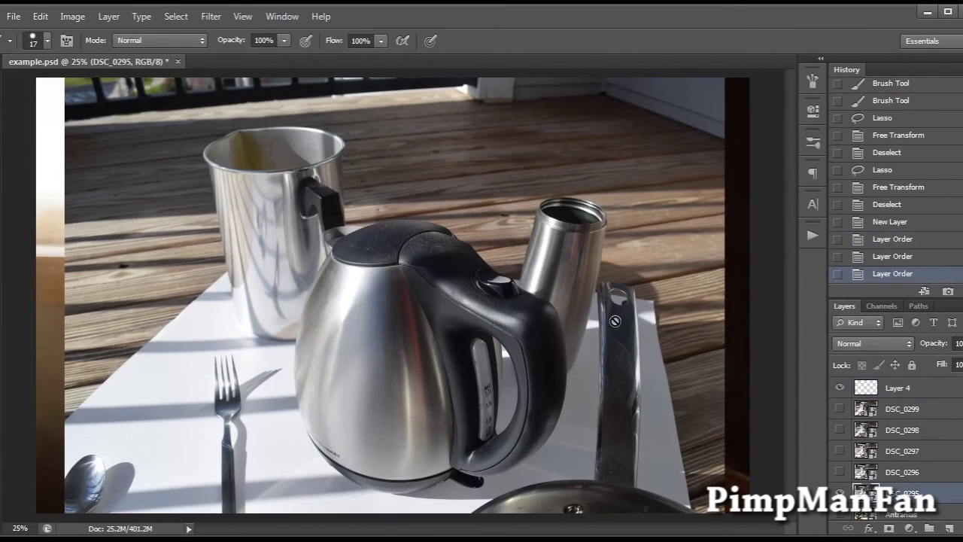
pyautogui.click(950, 386)
pyautogui.moveTo(444, 258)
pyautogui.mouseDown()
pyautogui.moveTo(284, 280)
pyautogui.moveTo(316, 361)
pyautogui.moveTo(363, 384)
pyautogui.mouseUp()
pyautogui.hotkey('ctrl', 'z')
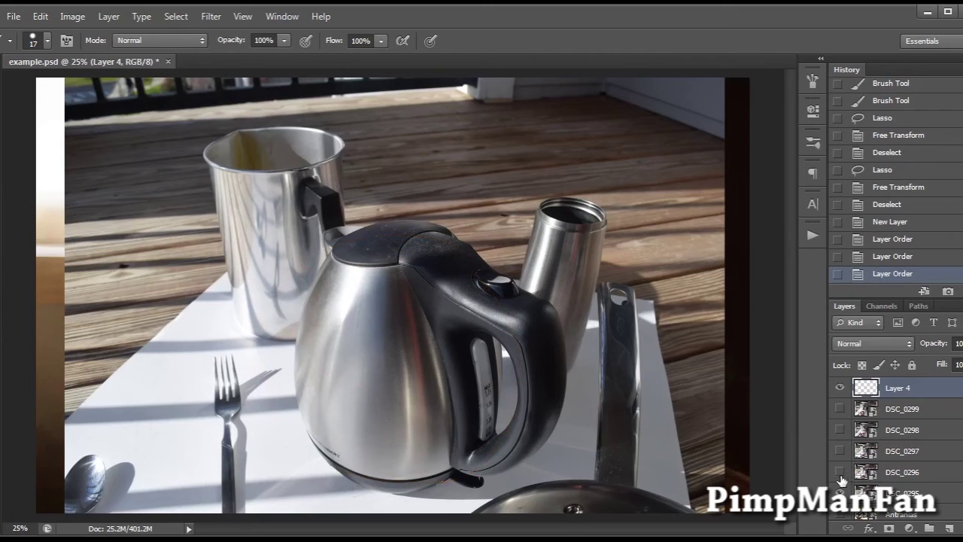
# Show the DSC_0296 knife photo, mark the kettle with a temporary stroke, and toggle the photo to compare the kettle's reflections.
pyautogui.click(840, 471)
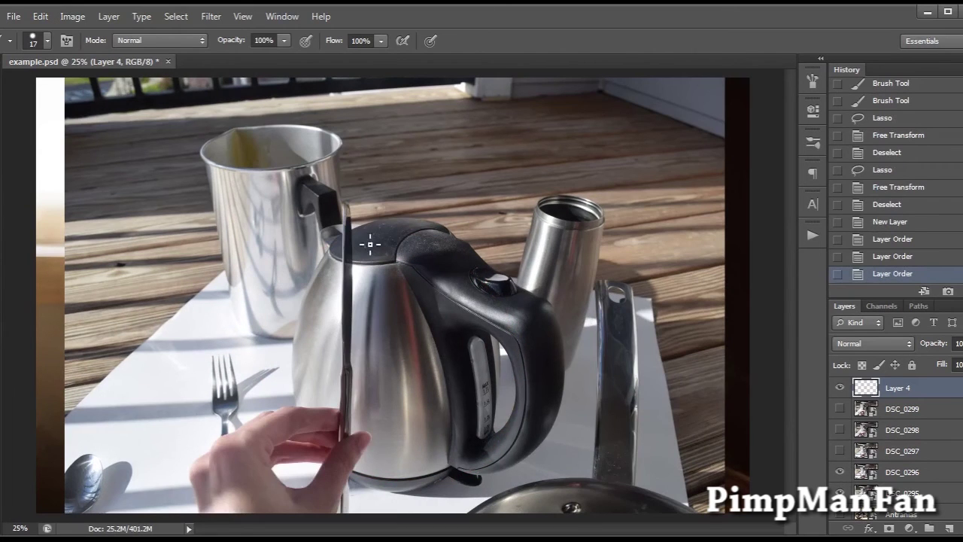
pyautogui.moveTo(370, 244)
pyautogui.mouseDown()
pyautogui.moveTo(301, 451)
pyautogui.moveTo(286, 369)
pyautogui.moveTo(365, 259)
pyautogui.moveTo(361, 161)
pyautogui.moveTo(393, 501)
pyautogui.mouseUp()
pyautogui.hotkey('ctrl', 'z')
pyautogui.click(841, 472)
pyautogui.click(840, 472)
pyautogui.click(843, 474)
pyautogui.click(843, 474)
pyautogui.click(842, 474)
pyautogui.click(842, 474)
pyautogui.click(840, 474)
# Trace the reflection on the kettle beside the knife and circle the handle area with temporary red strokes, undoing each one.
pyautogui.moveTo(363, 256)
pyautogui.mouseDown()
pyautogui.moveTo(386, 247)
pyautogui.moveTo(380, 337)
pyautogui.moveTo(364, 369)
pyautogui.mouseUp()
pyautogui.hotkey('ctrl', 'z')
pyautogui.moveTo(363, 259)
pyautogui.mouseDown()
pyautogui.moveTo(383, 394)
pyautogui.moveTo(354, 368)
pyautogui.moveTo(380, 410)
pyautogui.mouseUp()
pyautogui.hotkey('ctrl', 'z')
pyautogui.moveTo(530, 272)
pyautogui.mouseDown()
pyautogui.moveTo(481, 406)
pyautogui.moveTo(498, 259)
pyautogui.mouseUp()
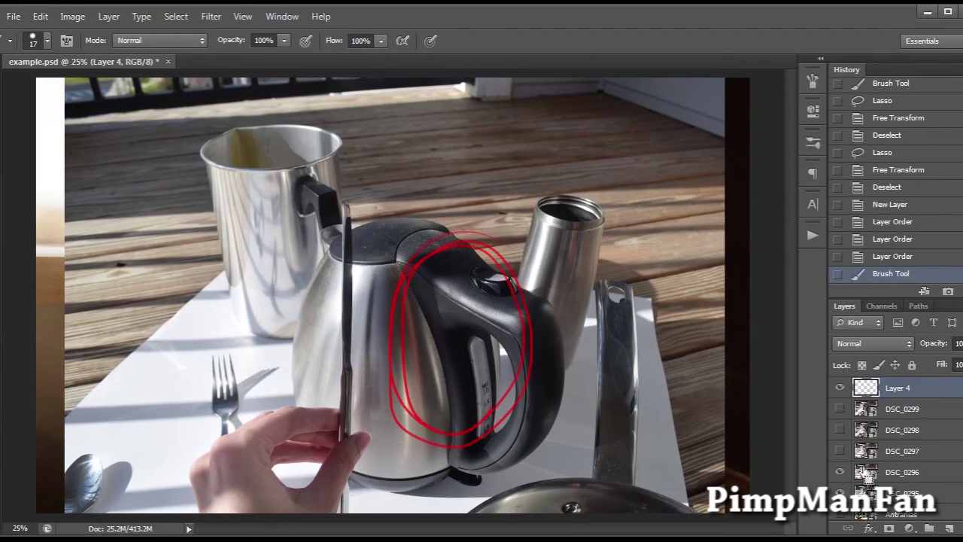
pyautogui.hotkey('ctrl', 'z')
# Toggle the DSC_0296 photo to compare the kettle with and without the knife, marking the reflection with a temporary stroke.
pyautogui.click(841, 473)
pyautogui.click(840, 473)
pyautogui.click(841, 473)
pyautogui.click(840, 473)
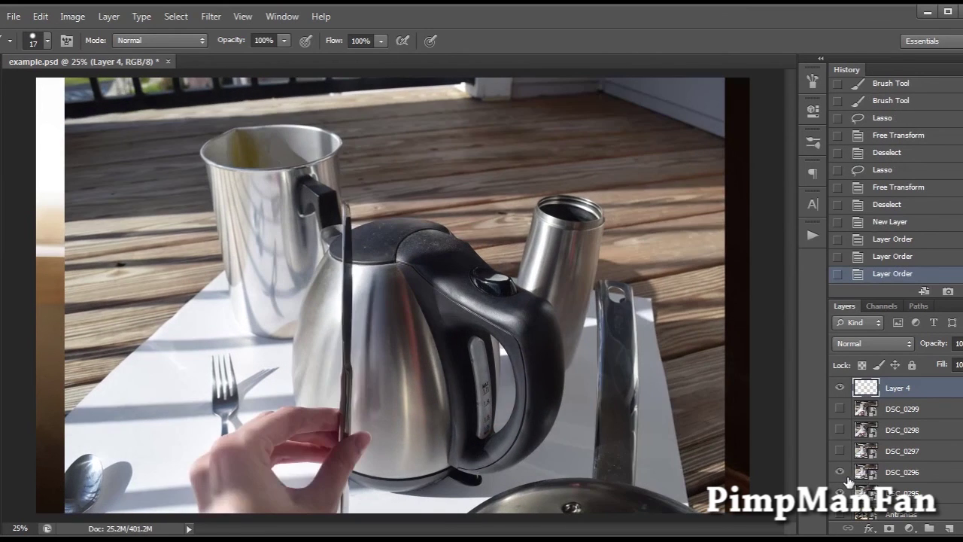
pyautogui.click(841, 472)
pyautogui.click(840, 472)
pyautogui.moveTo(364, 271)
pyautogui.mouseDown()
pyautogui.moveTo(406, 324)
pyautogui.moveTo(384, 385)
pyautogui.mouseUp()
pyautogui.hotkey('ctrl', 'z')
# Show the DSC_0297 photo and circle the angled knife blade with a temporary red stroke, undoing it.
pyautogui.click(840, 451)
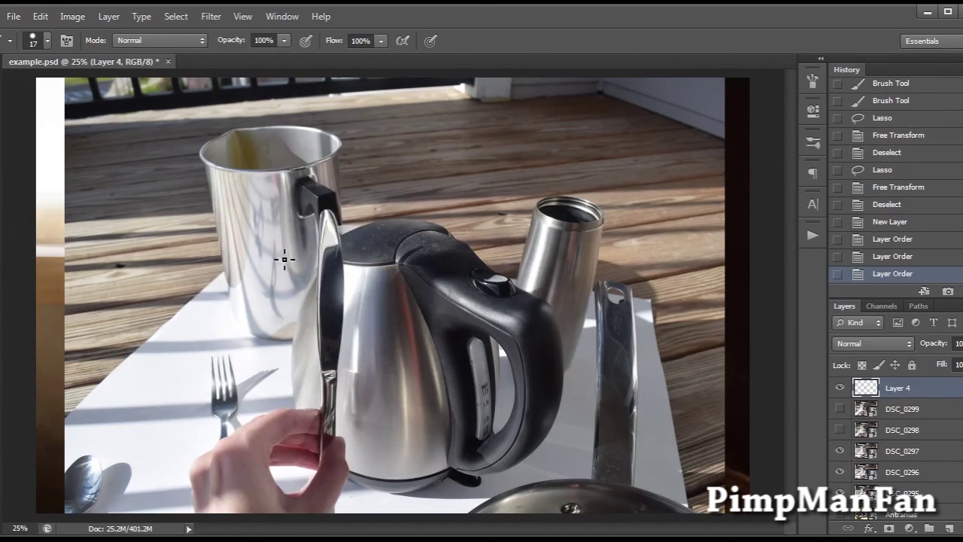
pyautogui.moveTo(322, 206)
pyautogui.mouseDown()
pyautogui.moveTo(353, 327)
pyautogui.moveTo(317, 225)
pyautogui.moveTo(349, 272)
pyautogui.moveTo(328, 204)
pyautogui.mouseUp()
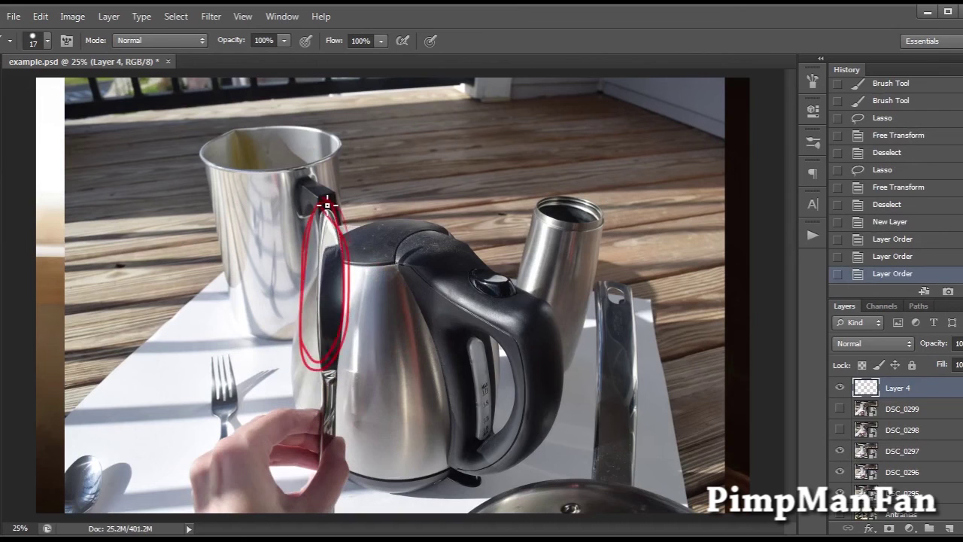
pyautogui.hotkey('ctrl', 'z')
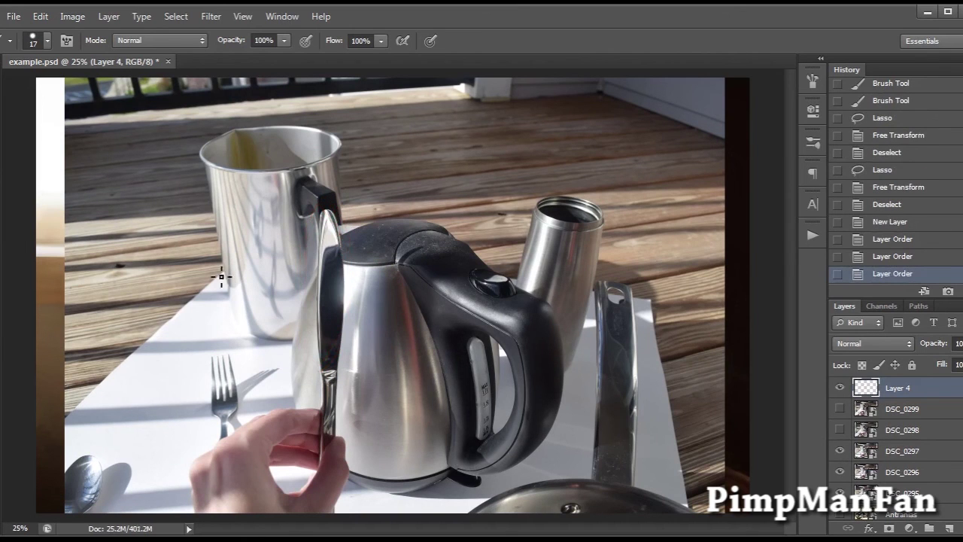
# Draw a temporary red arrow from the photo's left side to the knife blade, undoing its strokes.
pyautogui.moveTo(48, 260)
pyautogui.mouseDown()
pyautogui.moveTo(361, 299)
pyautogui.moveTo(326, 271)
pyautogui.mouseUp()
pyautogui.hotkey('ctrl', 'z')
pyautogui.moveTo(49, 277); pyautogui.dragTo(318, 288)
pyautogui.moveTo(285, 252); pyautogui.dragTo(303, 311)
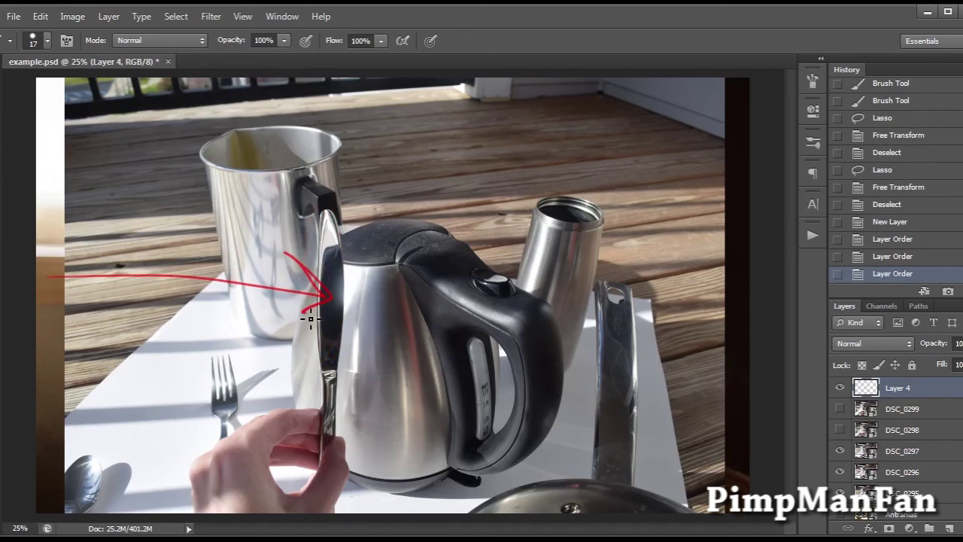
pyautogui.hotkey('ctrl', 'alt', 'z')
pyautogui.hotkey('ctrl', 'alt', 'z')
# Trace short light paths between the pot, knife blade and kettle with temporary red arrows, undoing each one.
pyautogui.moveTo(322, 274); pyautogui.dragTo(224, 288)
pyautogui.moveTo(224, 288)
pyautogui.mouseDown()
pyautogui.moveTo(323, 272)
pyautogui.moveTo(307, 285)
pyautogui.moveTo(304, 262)
pyautogui.moveTo(267, 284)
pyautogui.moveTo(305, 277)
pyautogui.mouseUp()
pyautogui.hotkey('ctrl', 'alt', 'z')
pyautogui.hotkey('ctrl', 'alt', 'z')
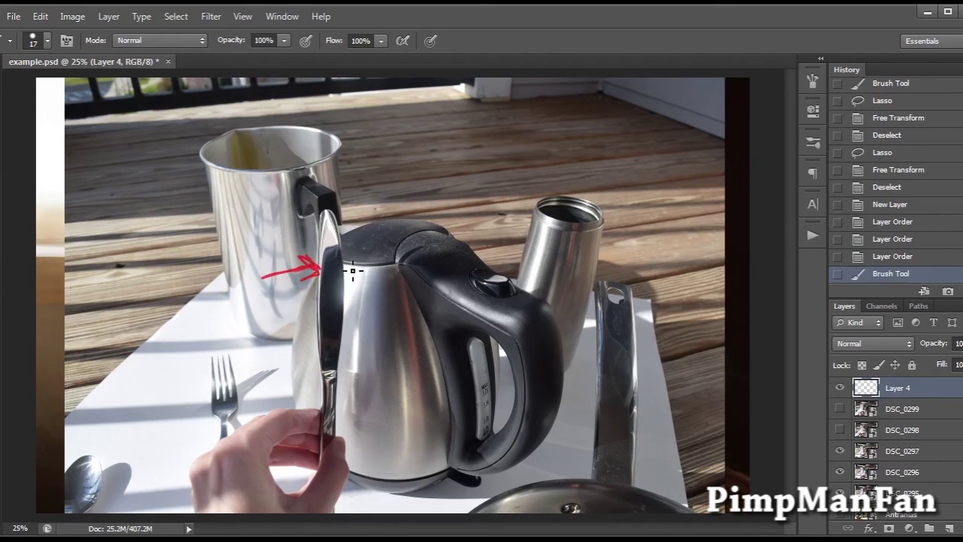
pyautogui.hotkey('ctrl', 'alt', 'z')
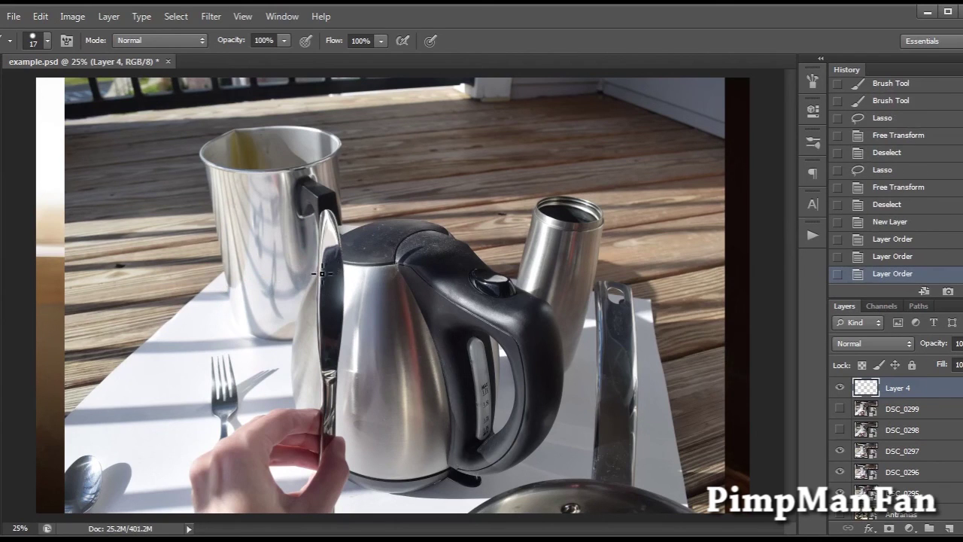
pyautogui.moveTo(322, 273)
pyautogui.mouseDown()
pyautogui.moveTo(311, 250)
pyautogui.moveTo(344, 252)
pyautogui.moveTo(371, 286)
pyautogui.moveTo(350, 285)
pyautogui.moveTo(370, 286)
pyautogui.moveTo(361, 262)
pyautogui.moveTo(370, 433)
pyautogui.moveTo(377, 253)
pyautogui.moveTo(337, 374)
pyautogui.moveTo(390, 358)
pyautogui.moveTo(349, 300)
pyautogui.moveTo(389, 386)
pyautogui.moveTo(327, 384)
pyautogui.moveTo(358, 256)
pyautogui.mouseUp()
pyautogui.hotkey('ctrl', 'z')
pyautogui.hotkey('ctrl', 'z')
pyautogui.hotkey('ctrl', 'z')
# Show the DSC_0298 spoon photo and mark the back of the spoon with temporary red strokes, undoing each one.
pyautogui.click(841, 430)
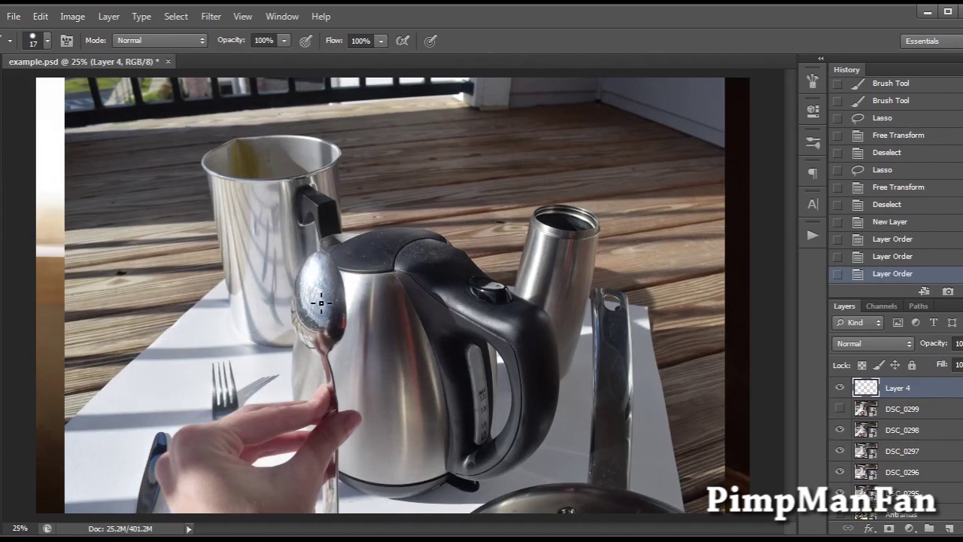
pyautogui.moveTo(325, 318)
pyautogui.mouseDown()
pyautogui.moveTo(307, 268)
pyautogui.moveTo(283, 319)
pyautogui.moveTo(304, 354)
pyautogui.moveTo(326, 361)
pyautogui.moveTo(337, 350)
pyautogui.moveTo(313, 303)
pyautogui.moveTo(311, 268)
pyautogui.moveTo(285, 310)
pyautogui.moveTo(313, 368)
pyautogui.moveTo(331, 324)
pyautogui.mouseUp()
pyautogui.hotkey('ctrl', 'z')
pyautogui.hotkey('ctrl', 'z')
pyautogui.hotkey('ctrl', 'z')
pyautogui.hotkey('ctrl', 'z')
pyautogui.hotkey('ctrl', 'z')
pyautogui.moveTo(343, 280)
pyautogui.mouseDown()
pyautogui.moveTo(324, 329)
pyautogui.moveTo(334, 351)
pyautogui.moveTo(359, 322)
pyautogui.moveTo(347, 285)
pyautogui.mouseUp()
pyautogui.hotkey('ctrl', 'z')
# Show the DSC_0299 photo of the spoon's hollow side, toggling it against DSC_0298 to compare the kettle's reflection.
pyautogui.click(841, 410)
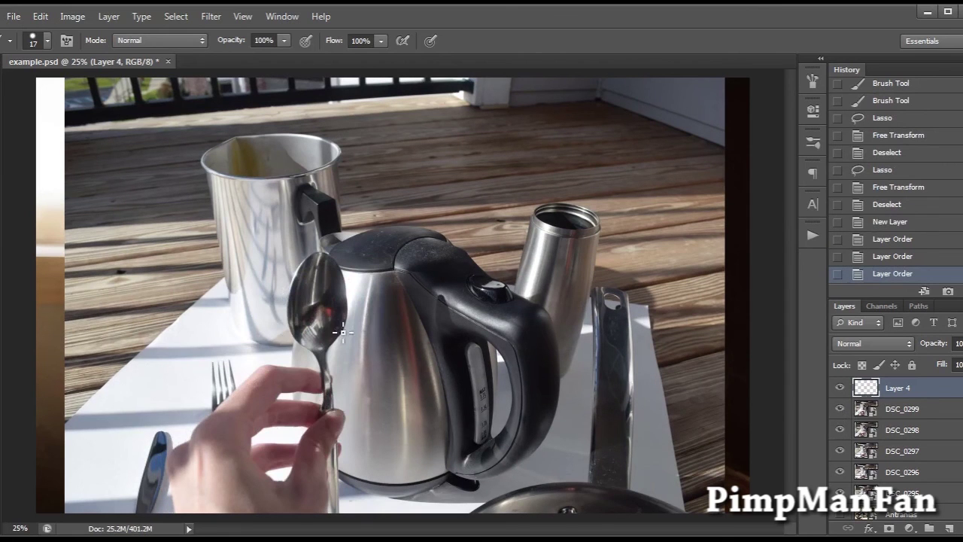
pyautogui.click(839, 411)
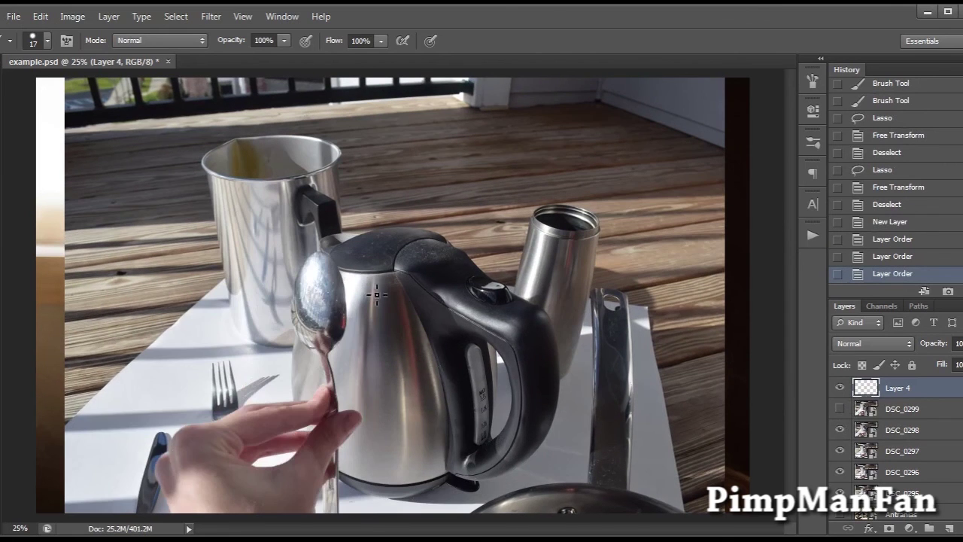
pyautogui.moveTo(374, 298); pyautogui.dragTo(374, 316)
pyautogui.hotkey('ctrl', 'z')
pyautogui.click(840, 411)
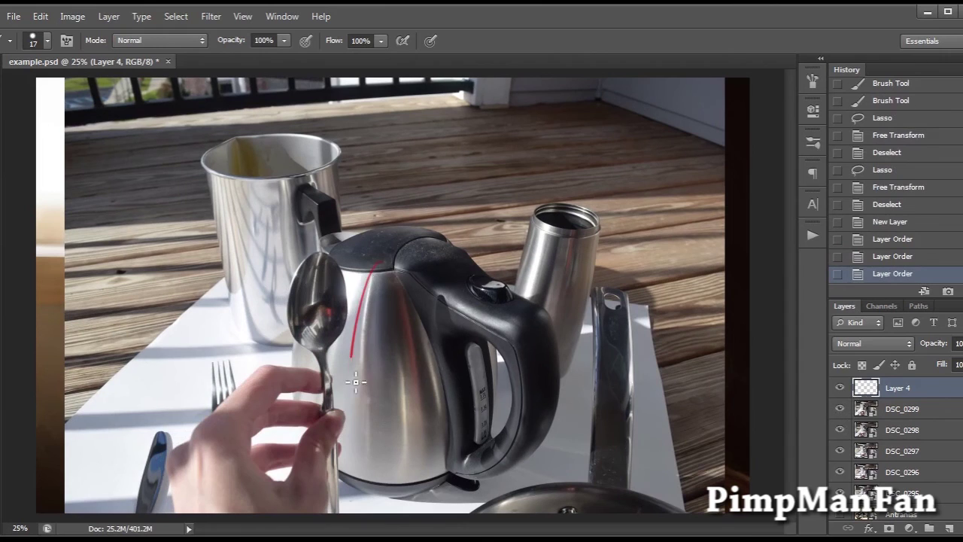
# Mark the kettle body, the area by its handle and the spoon's bowl with temporary red strokes, undoing each one.
pyautogui.moveTo(380, 240)
pyautogui.mouseDown()
pyautogui.moveTo(403, 286)
pyautogui.moveTo(380, 239)
pyautogui.mouseUp()
pyautogui.hotkey('ctrl', 'z')
pyautogui.moveTo(450, 275)
pyautogui.mouseDown()
pyautogui.moveTo(490, 335)
pyautogui.moveTo(450, 400)
pyautogui.moveTo(444, 260)
pyautogui.moveTo(497, 372)
pyautogui.mouseUp()
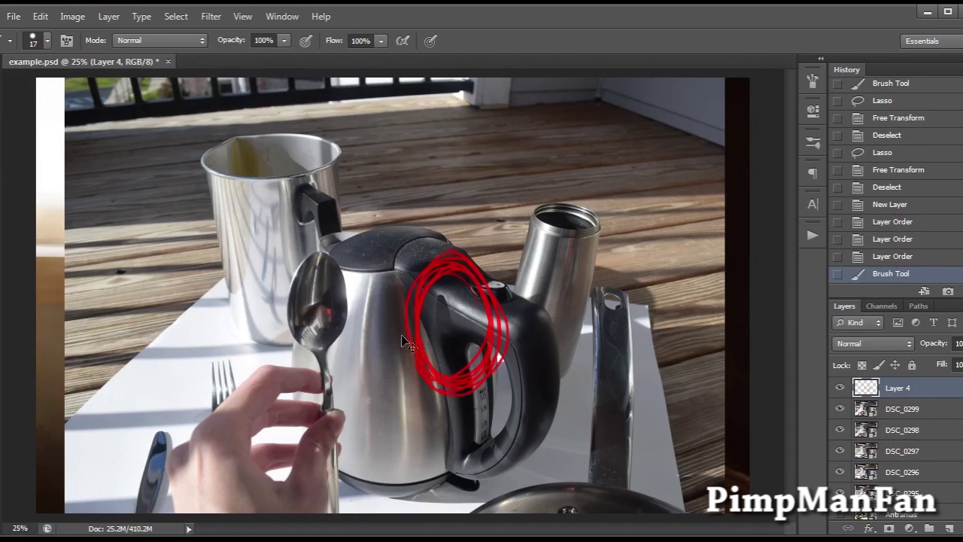
pyautogui.hotkey('ctrl', 'z')
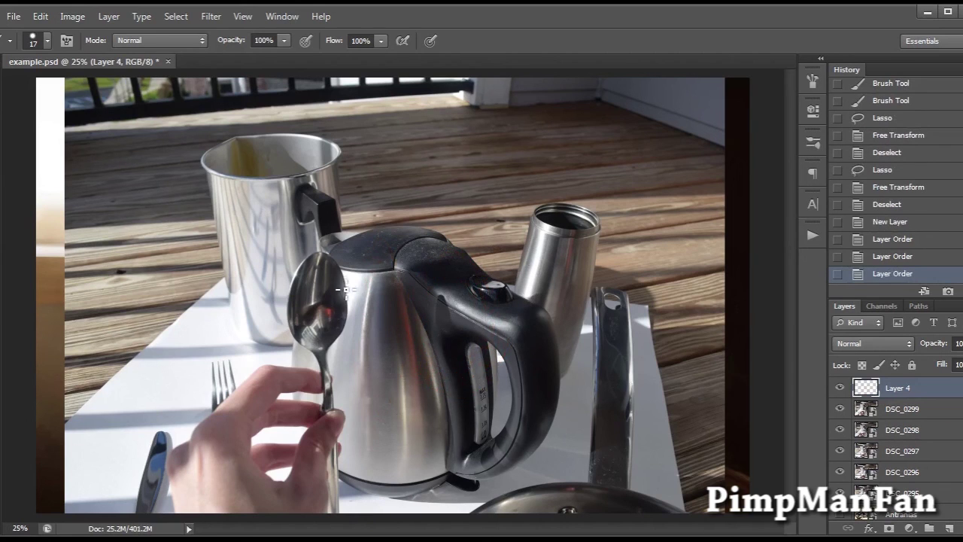
pyautogui.moveTo(344, 290)
pyautogui.mouseDown()
pyautogui.moveTo(299, 361)
pyautogui.moveTo(355, 288)
pyautogui.moveTo(297, 346)
pyautogui.moveTo(359, 284)
pyautogui.moveTo(297, 350)
pyautogui.moveTo(351, 342)
pyautogui.mouseUp()
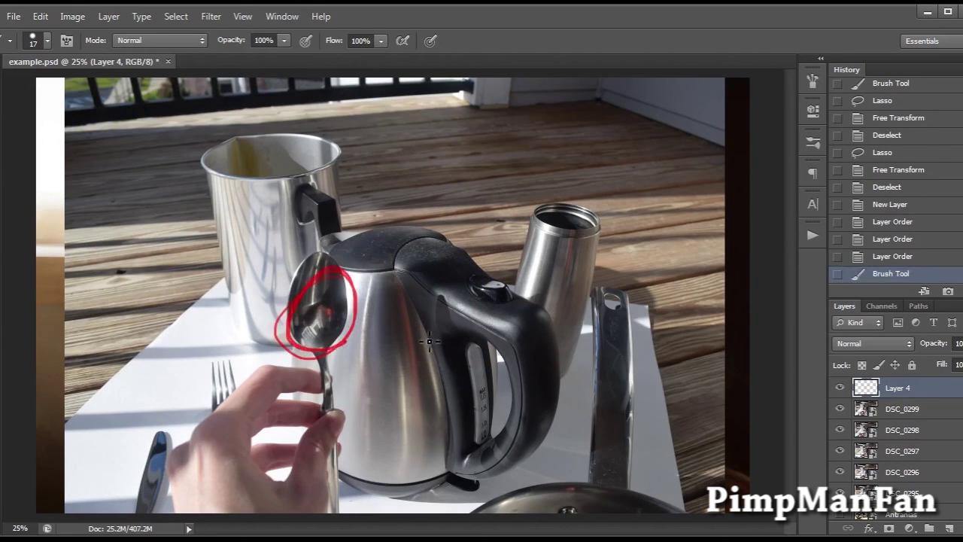
pyautogui.hotkey('ctrl', 'z')
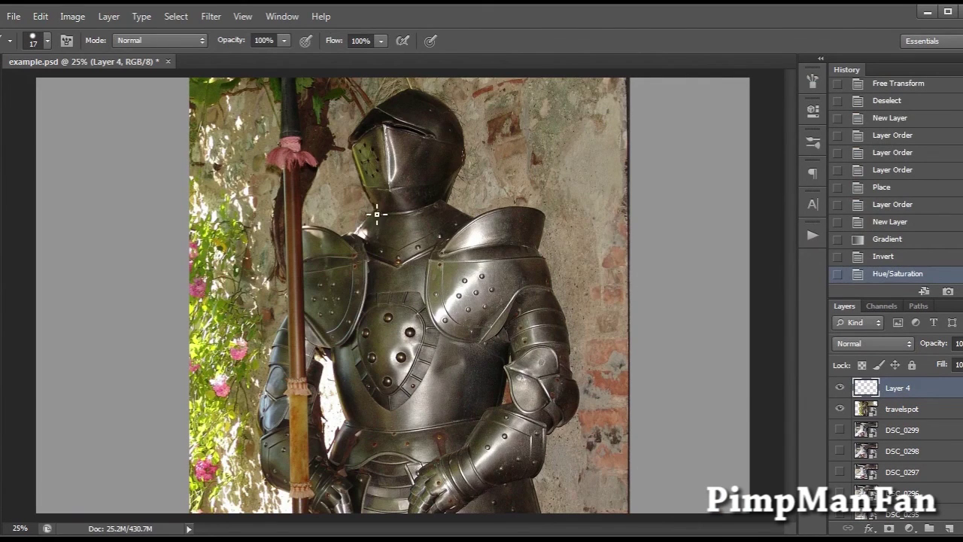
# Trace the greenery's reflection onto the knight's visor with temporary red strokes, undoing each one.
pyautogui.moveTo(237, 200)
pyautogui.mouseDown()
pyautogui.moveTo(216, 404)
pyautogui.moveTo(207, 179)
pyautogui.moveTo(242, 386)
pyautogui.moveTo(146, 202)
pyautogui.moveTo(277, 345)
pyautogui.moveTo(164, 213)
pyautogui.mouseUp()
pyautogui.hotkey('ctrl', 'z')
pyautogui.moveTo(194, 300)
pyautogui.mouseDown()
pyautogui.moveTo(395, 142)
pyautogui.moveTo(382, 204)
pyautogui.moveTo(348, 138)
pyautogui.moveTo(373, 123)
pyautogui.moveTo(406, 149)
pyautogui.moveTo(390, 184)
pyautogui.mouseUp()
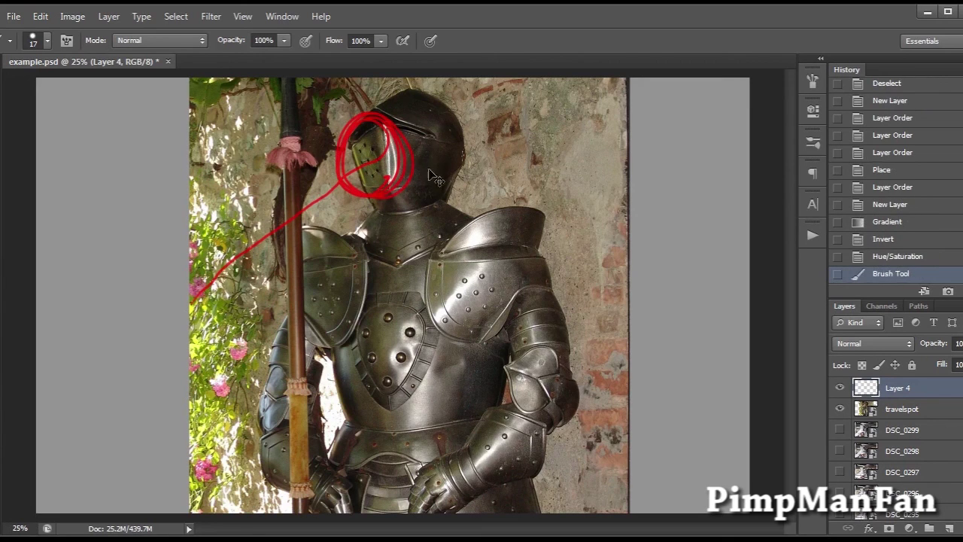
pyautogui.hotkey('ctrl', 'z')
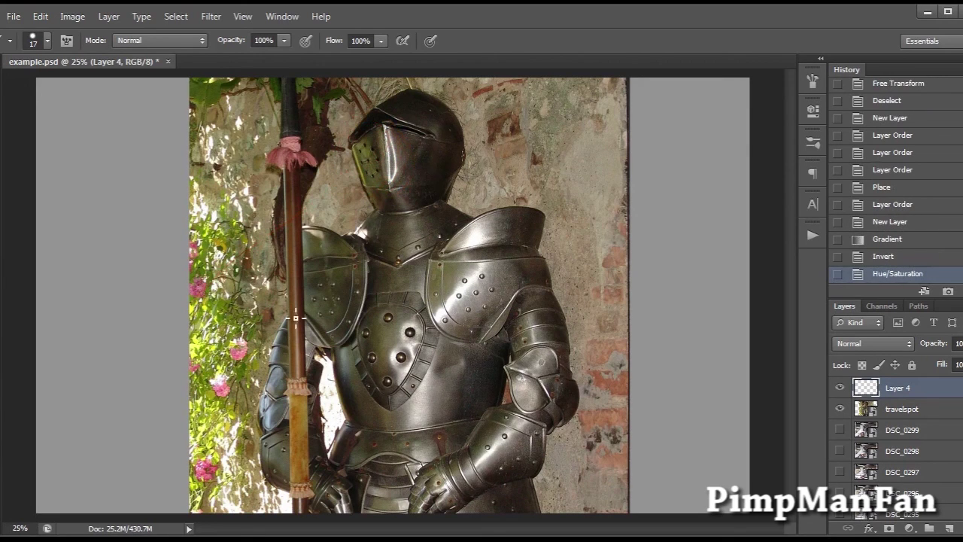
# Mark the armour's upper arm and chest reflections with temporary red strokes, undoing each one.
pyautogui.moveTo(295, 317)
pyautogui.mouseDown()
pyautogui.moveTo(277, 334)
pyautogui.moveTo(279, 365)
pyautogui.moveTo(299, 331)
pyautogui.moveTo(309, 339)
pyautogui.mouseUp()
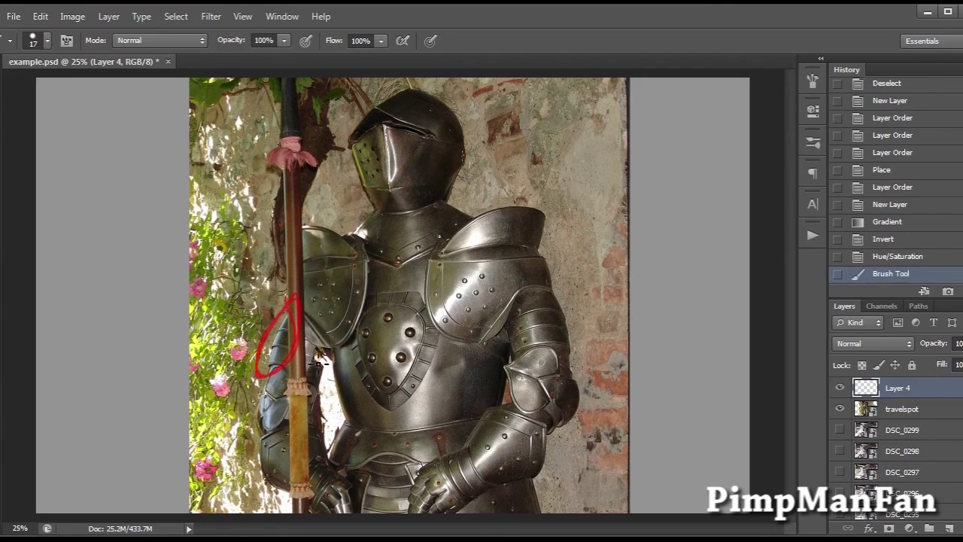
pyautogui.hotkey('ctrl', 'z')
pyautogui.hotkey('ctrl', 'z')
pyautogui.hotkey('ctrl', 'z')
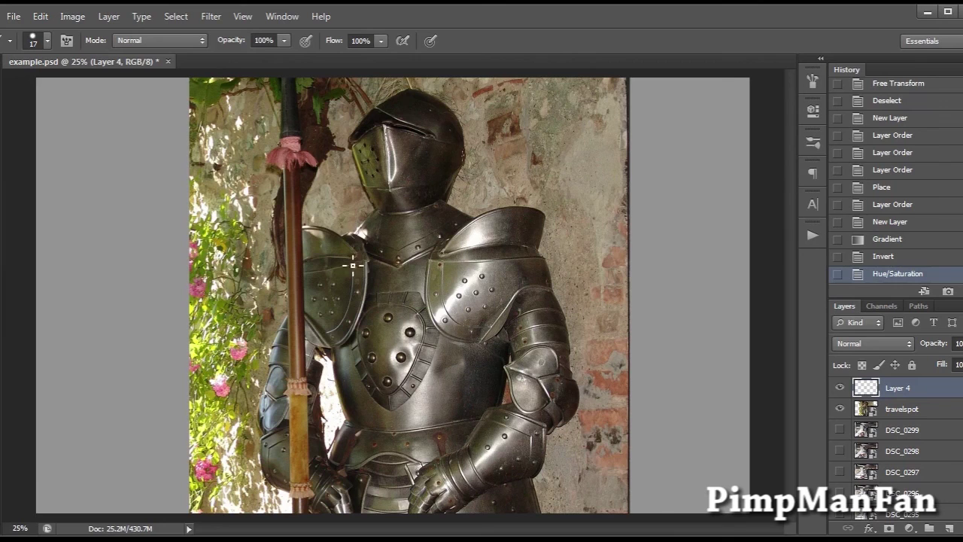
pyautogui.moveTo(350, 216)
pyautogui.mouseDown()
pyautogui.moveTo(297, 297)
pyautogui.moveTo(391, 324)
pyautogui.moveTo(463, 226)
pyautogui.moveTo(377, 289)
pyautogui.moveTo(421, 301)
pyautogui.mouseUp()
pyautogui.hotkey('ctrl', 'z')
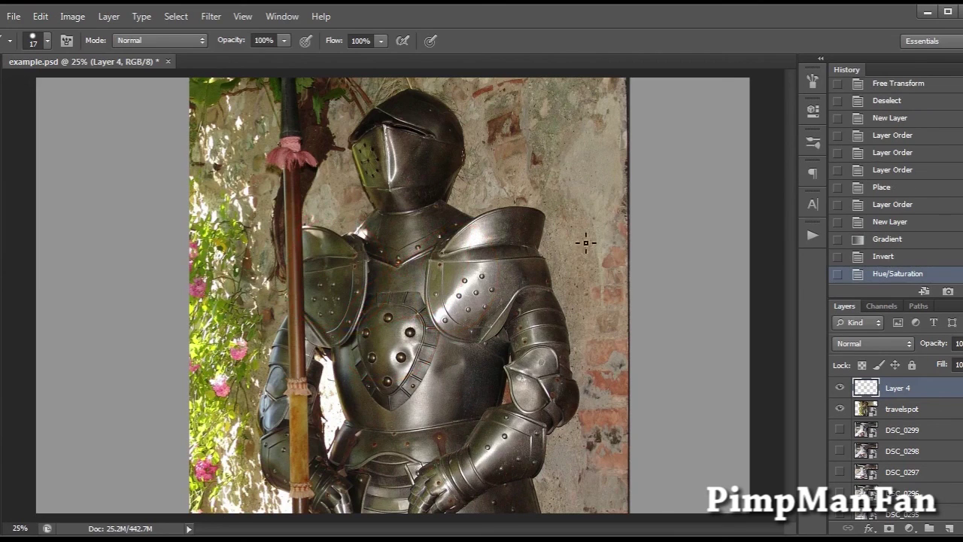